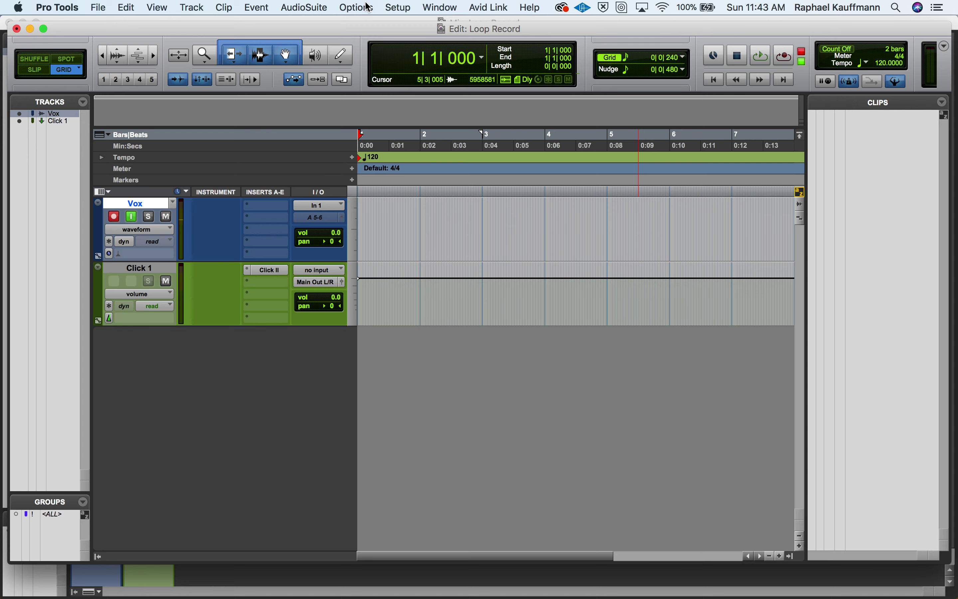
Switch Loop Record off and back on
click(368, 7)
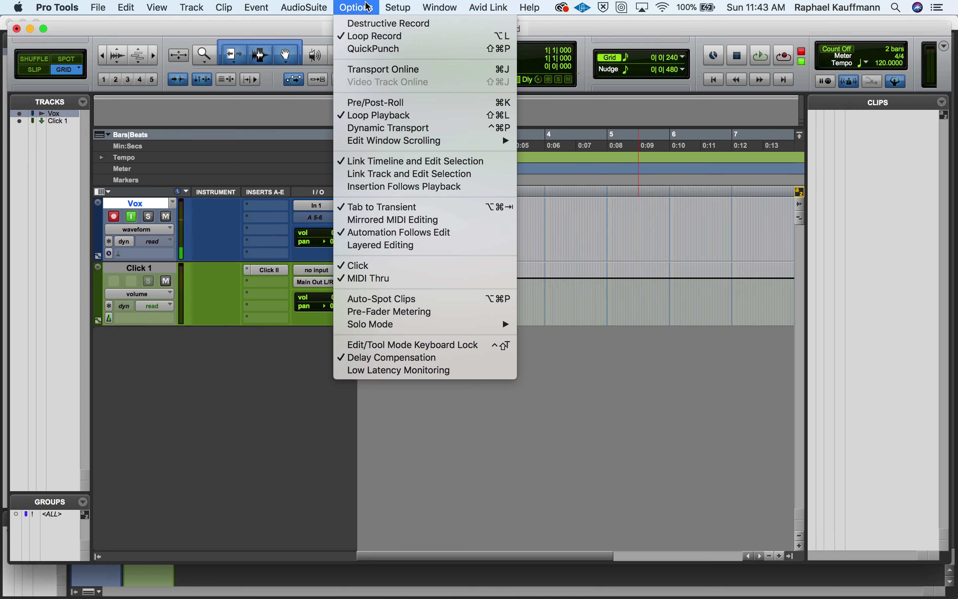
click(371, 32)
click(357, 7)
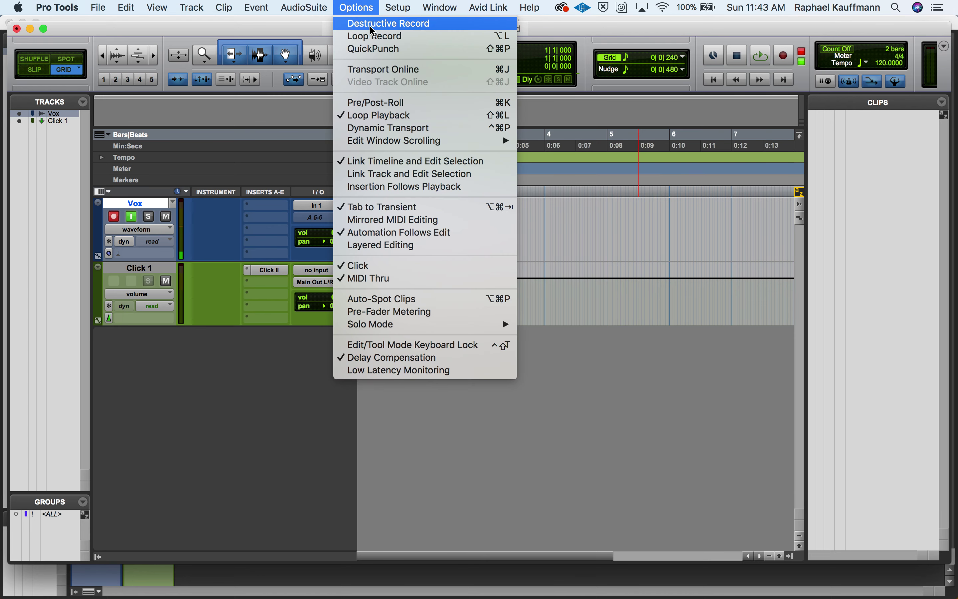
click(373, 39)
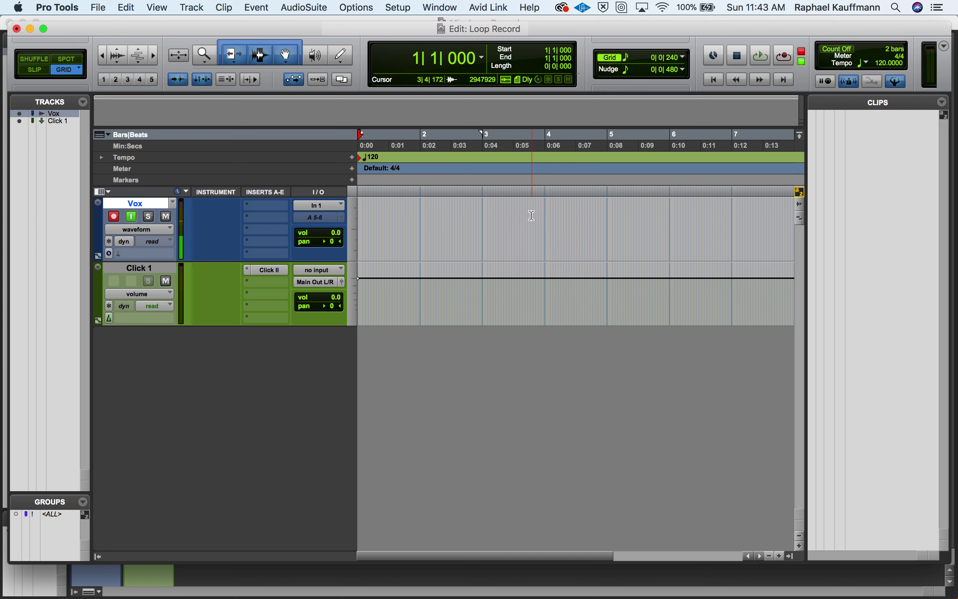
Select from 1|1|000 to 4|1|000 on the Vox track and loop-record four takes over that range
drag(544, 210, 359, 222)
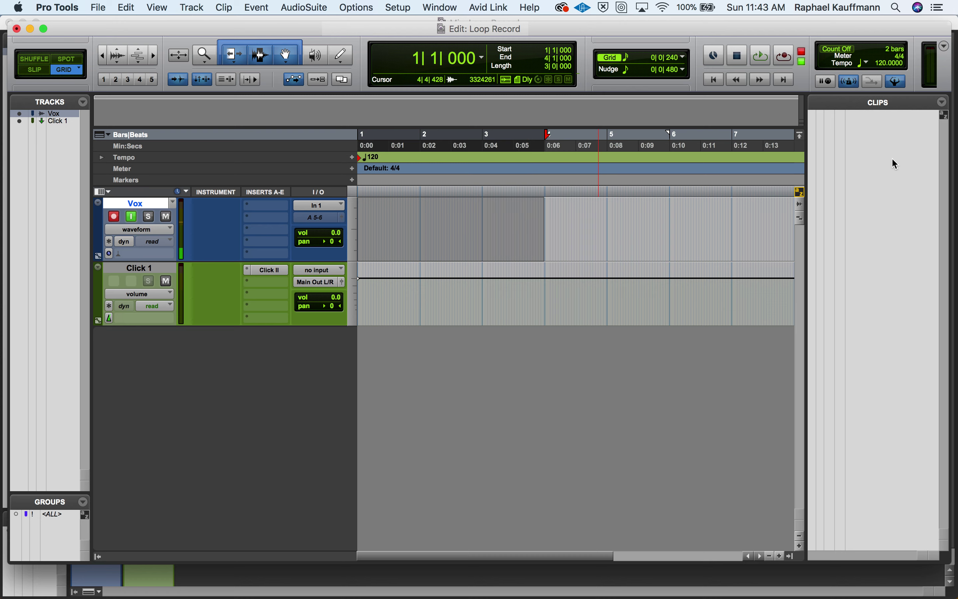
click(785, 63)
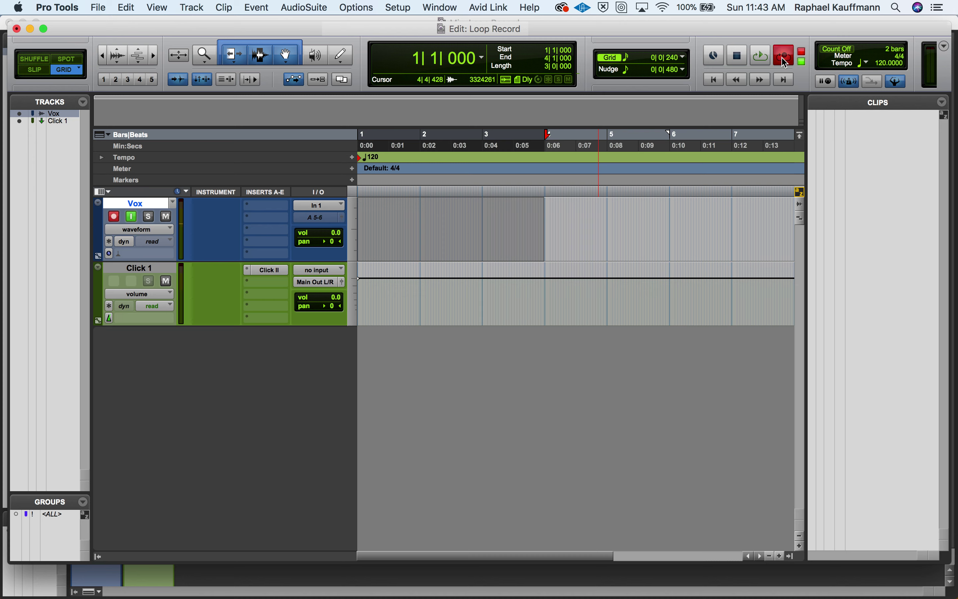
click(762, 57)
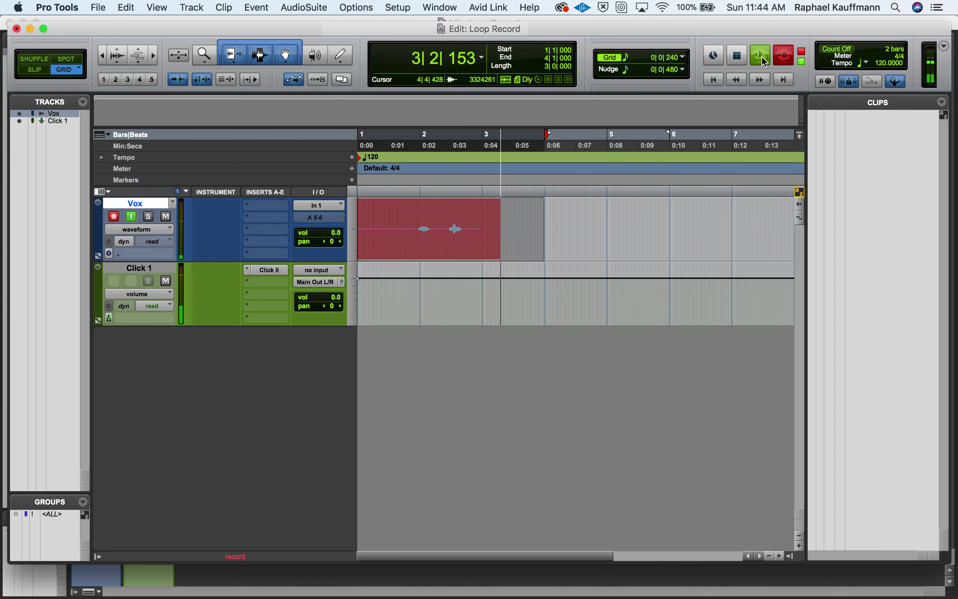
click(766, 62)
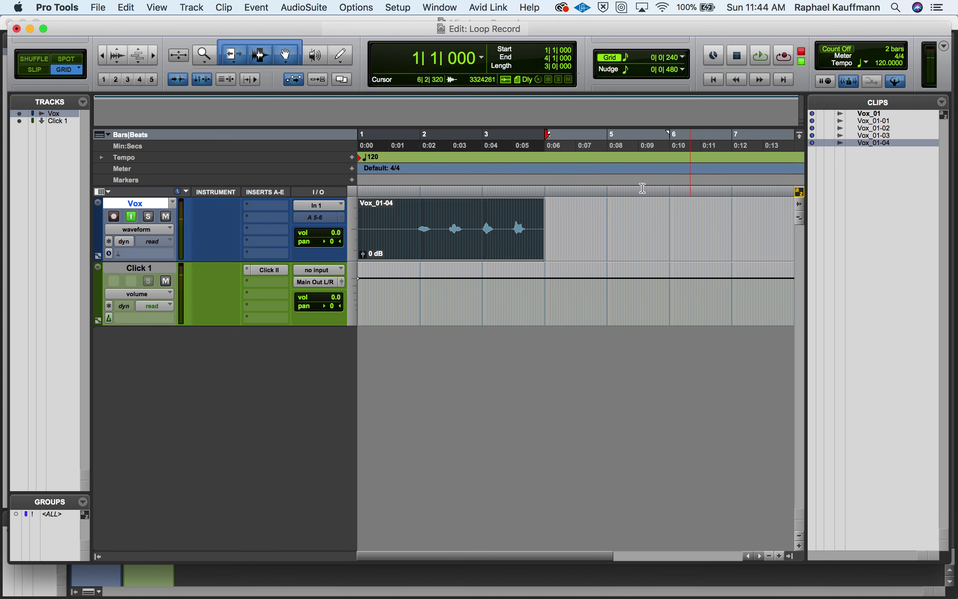
Select the recorded clip, switch the Vox track to playlists view, and return it to waveform view
click(519, 245)
click(521, 246)
click(148, 234)
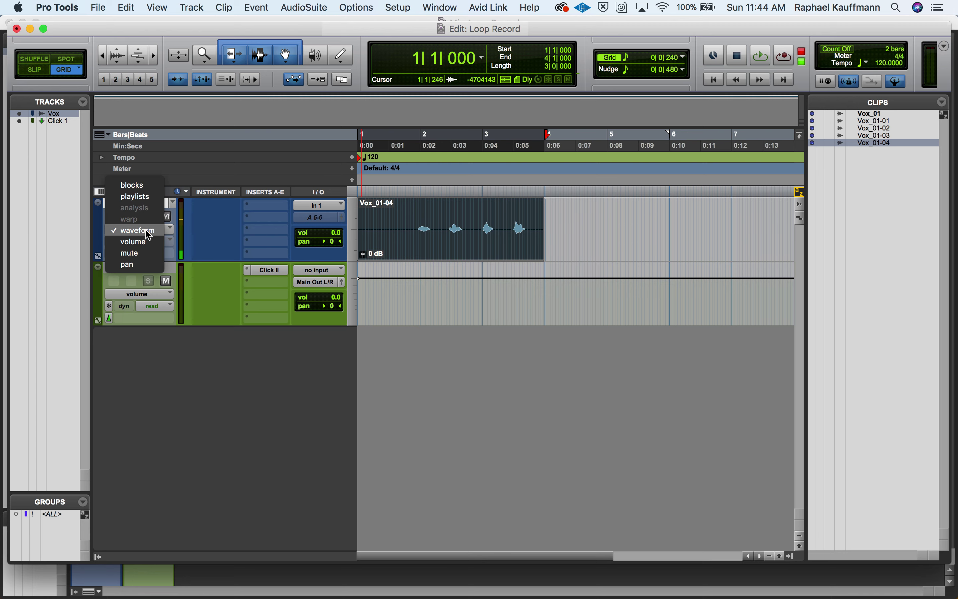
click(149, 204)
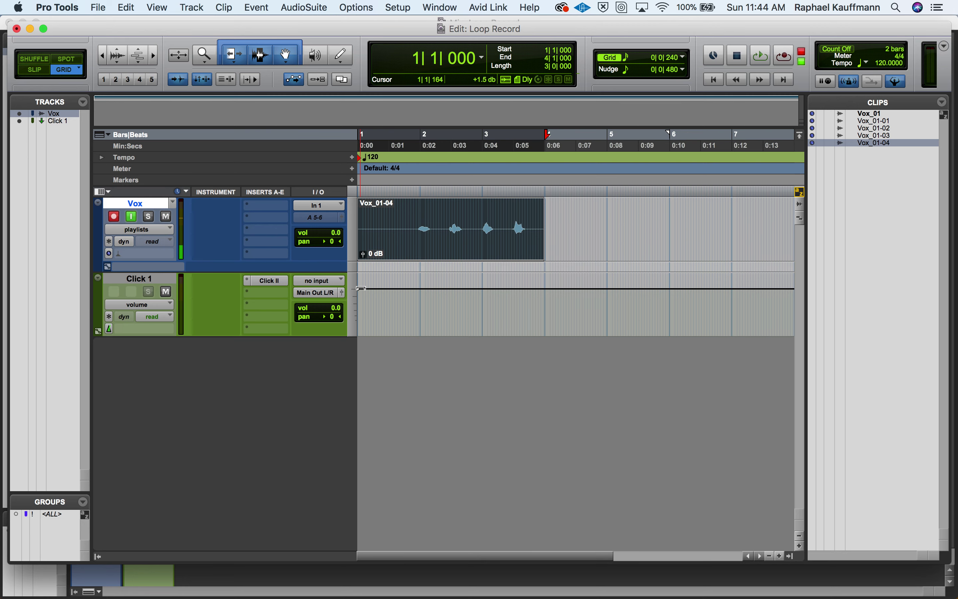
click(144, 233)
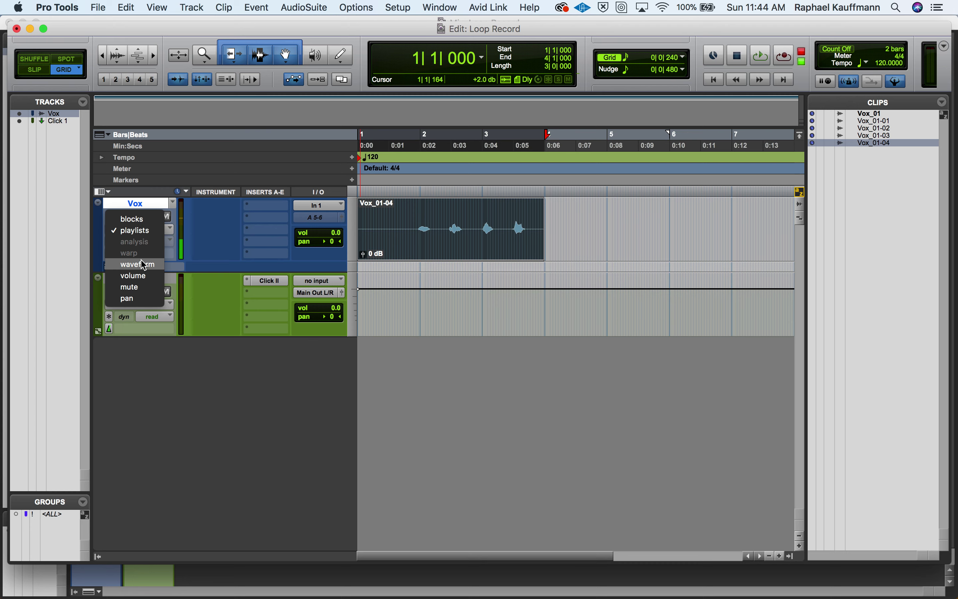
click(135, 263)
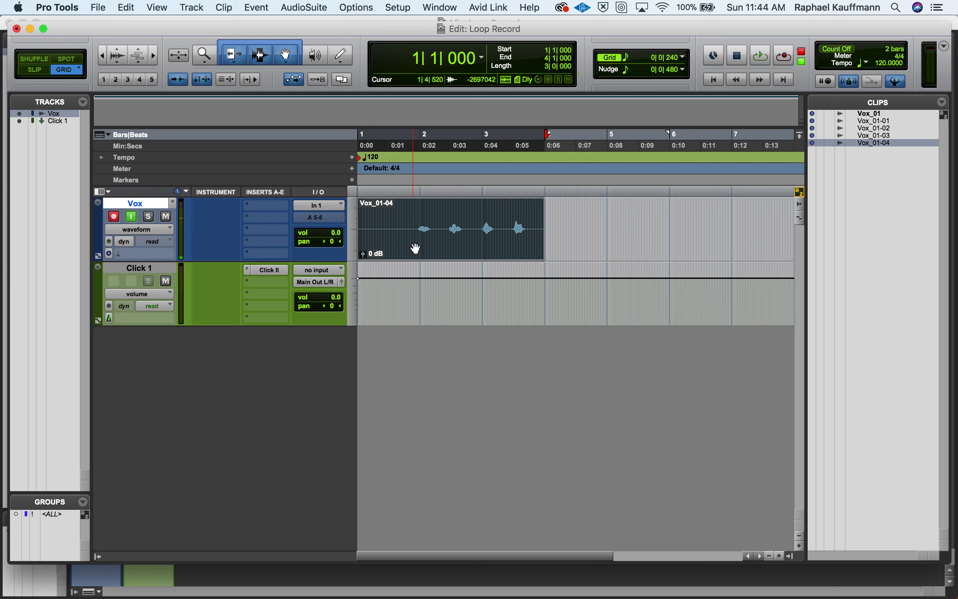
Go through the recorded takes in the clip list one by one, from Vox_01 to Vox_01-03
click(874, 116)
click(873, 121)
click(873, 129)
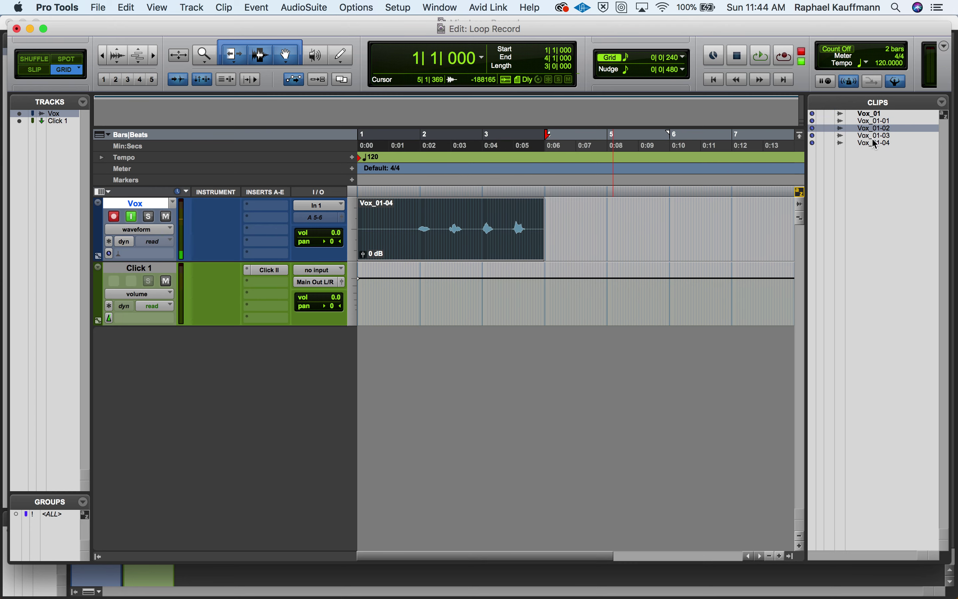
click(873, 135)
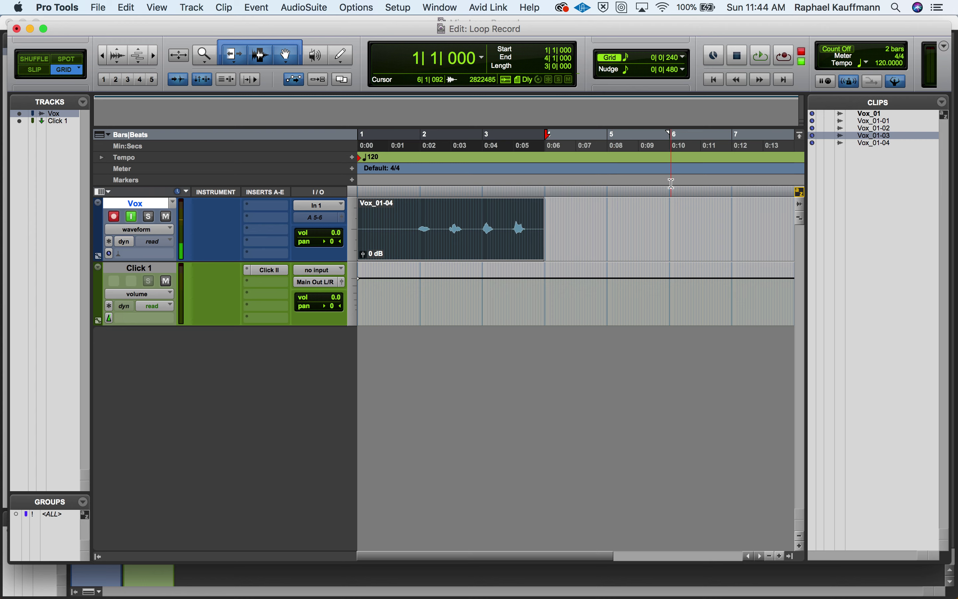
Remove the Vox_01-04 clip from the Vox track's timeline while keeping it in the clip list
key(super+bracketleft)
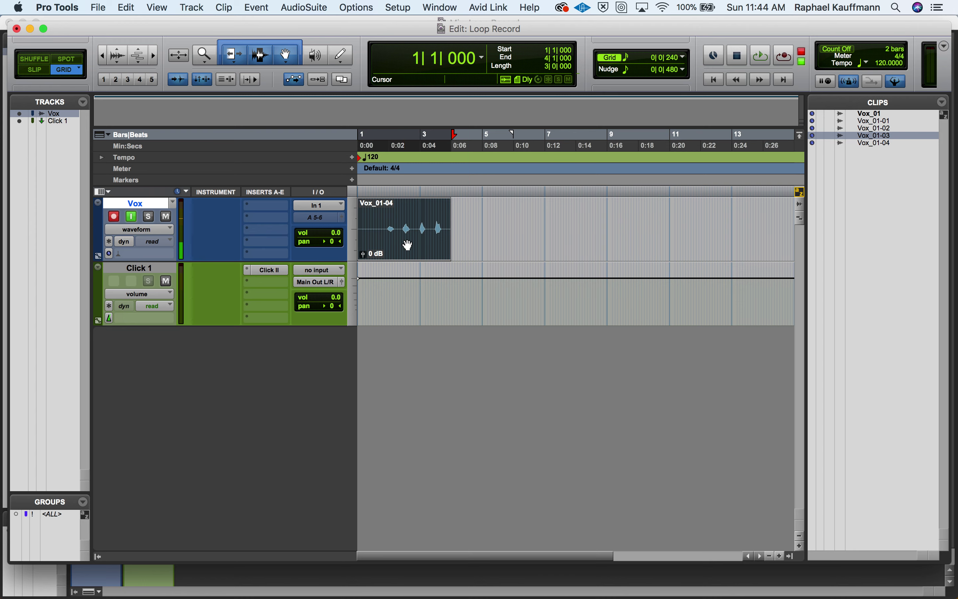
key(super+z)
key(super+bracketright)
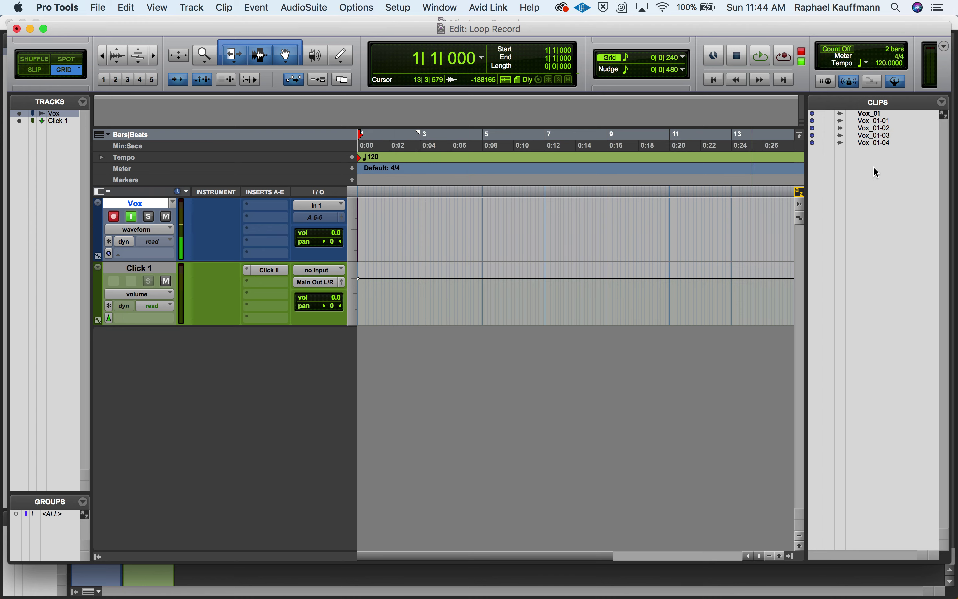
Place the Vox_01-01 take at the start of the Vox track, and replace it with Vox_01-02
drag(876, 121, 356, 212)
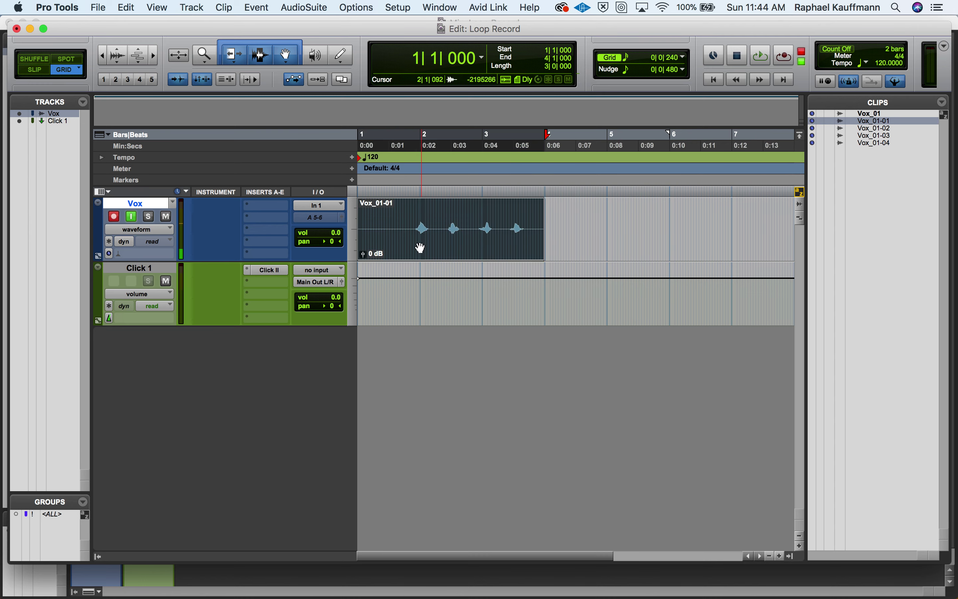
key(super+z)
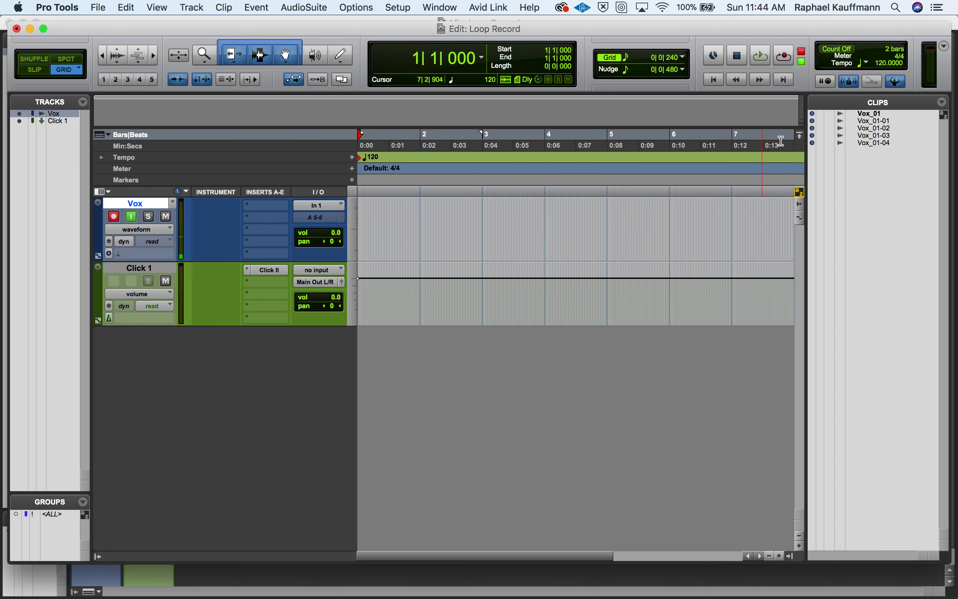
click(874, 128)
drag(424, 206, 360, 210)
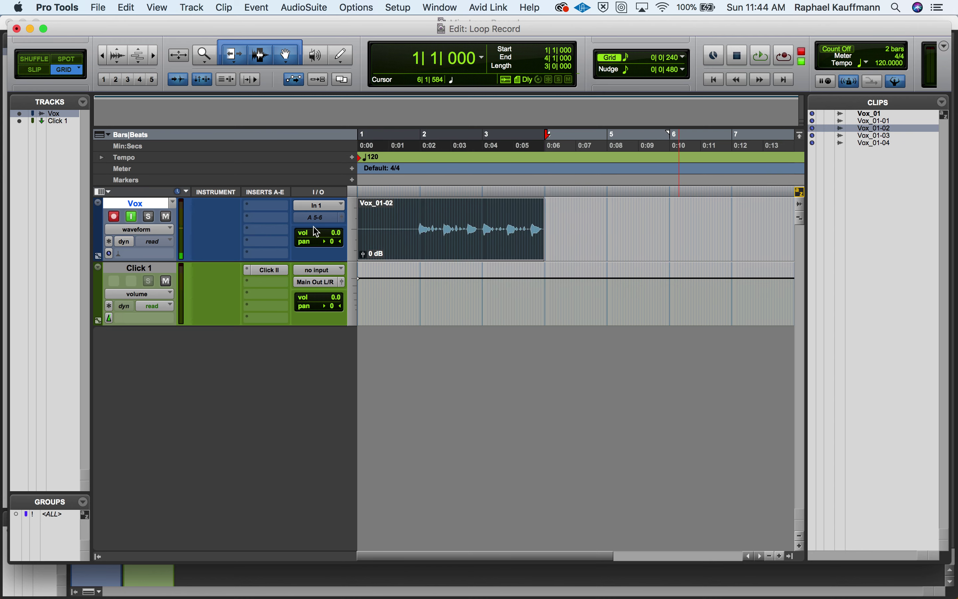
Audition Vox_01-02 from 1|4|720, and turn off record arming and input monitoring on the Vox track
click(416, 212)
key(space)
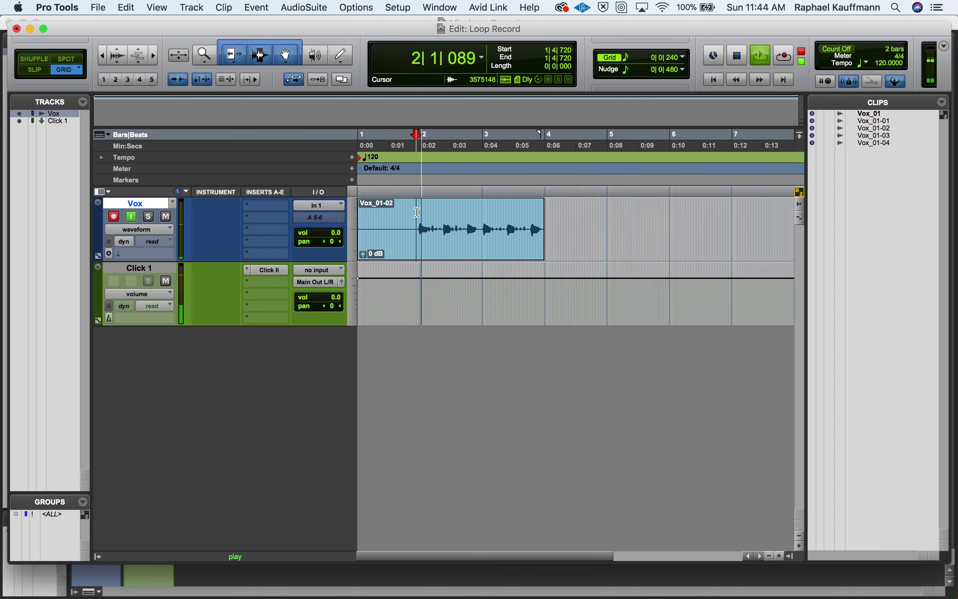
key(space)
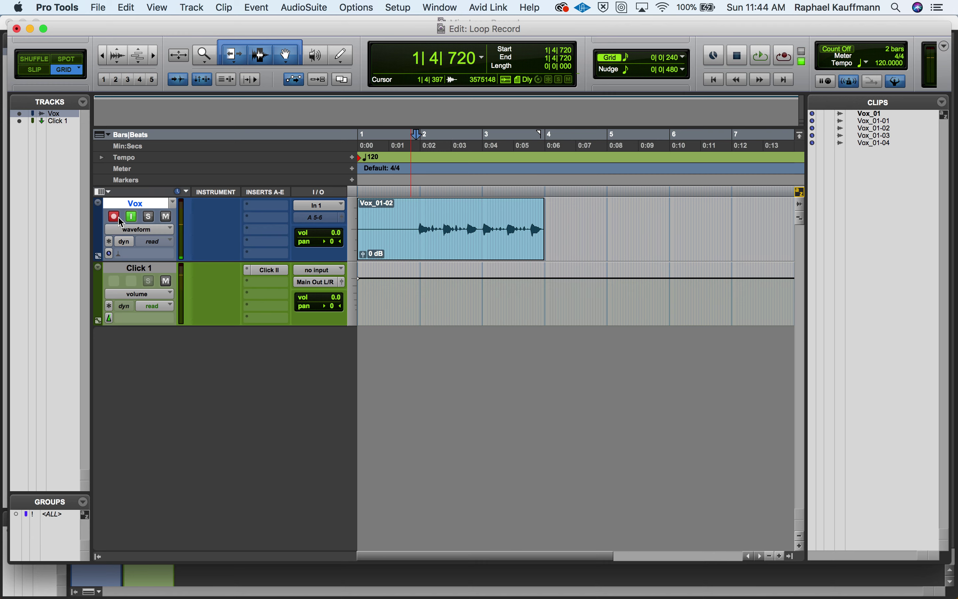
click(132, 216)
key(space)
key(space)
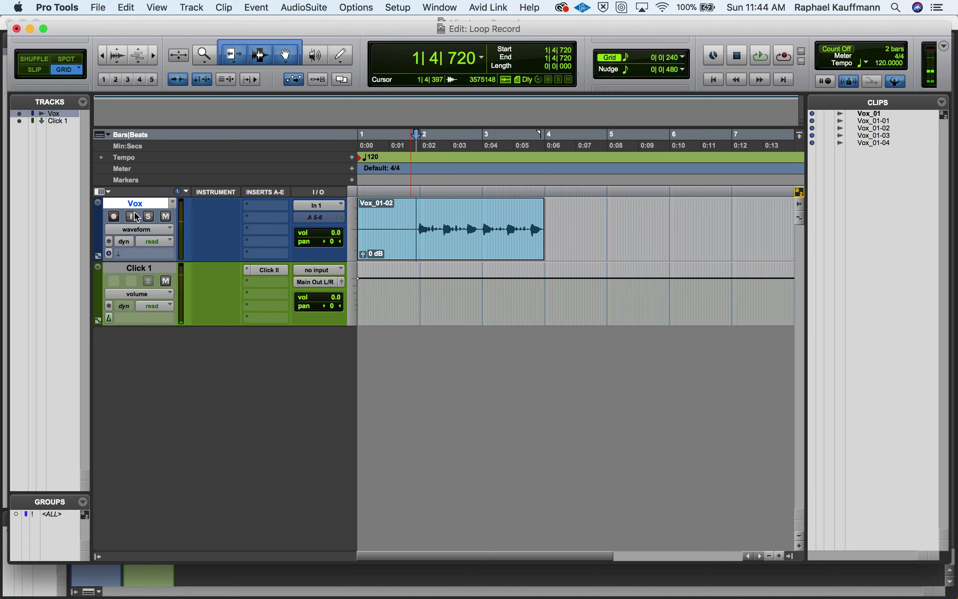
Route the Vox track's output to Main Out L/R and play back Vox_01-02 from 1|4|720
click(297, 218)
click(433, 221)
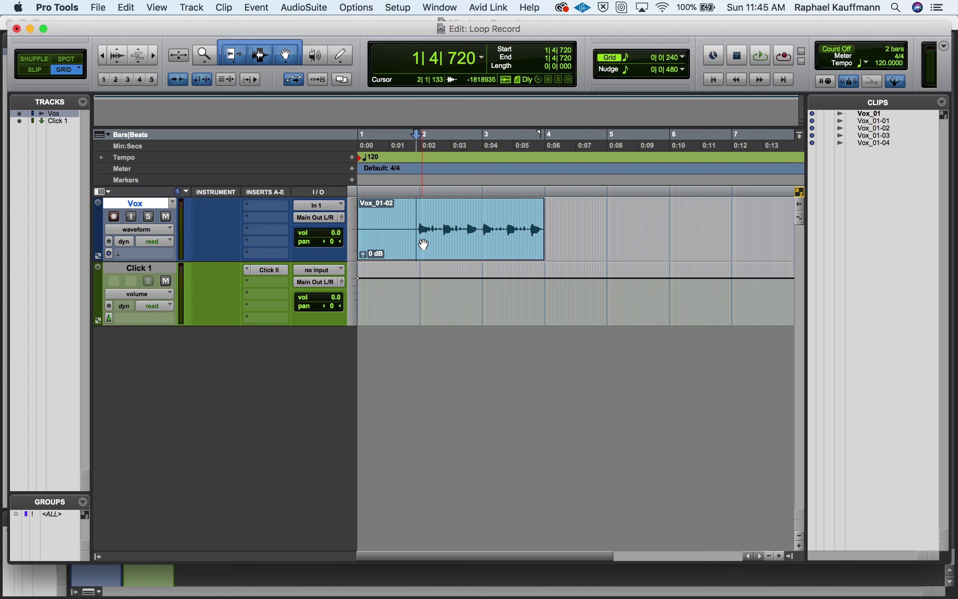
key(space)
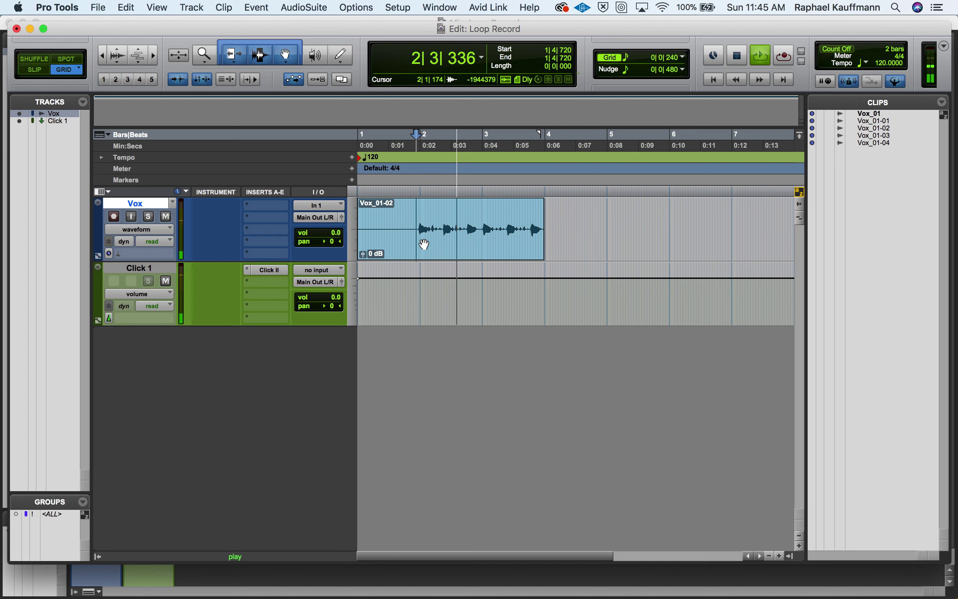
key(space)
Remove Vox_01-02 from the timeline and place the Vox_01-03 take at the start of the Vox track
click(425, 244)
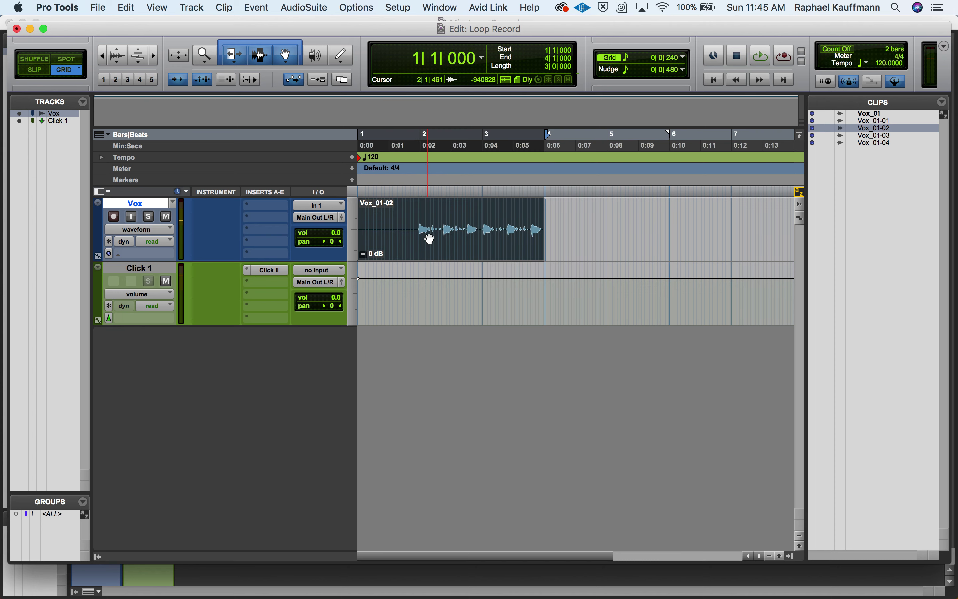
key(super+z)
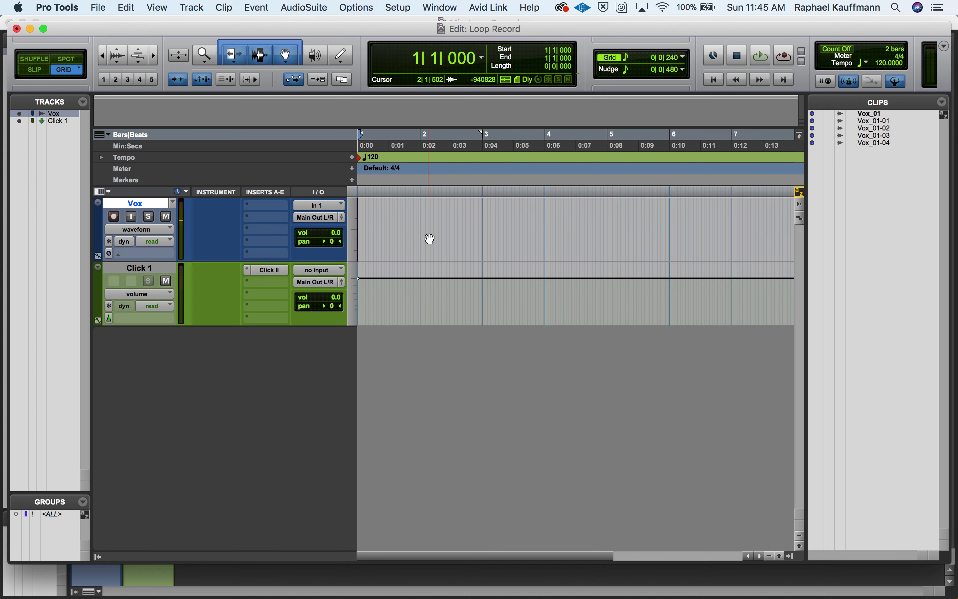
click(869, 135)
drag(528, 196, 404, 216)
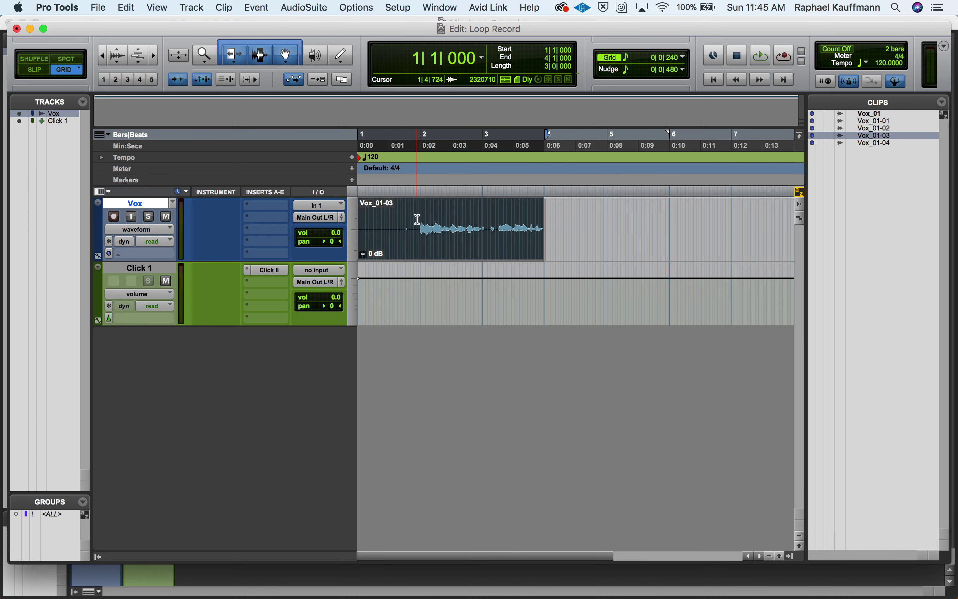
Play back Vox_01-03 from 1|4|720, and delete the clip from the Vox track
click(417, 219)
key(space)
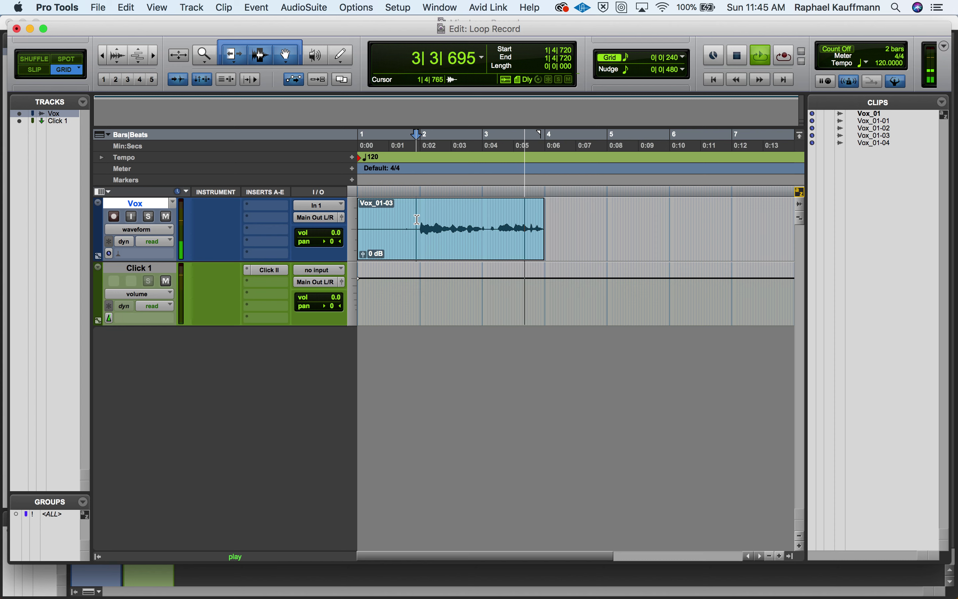
key(space)
click(439, 235)
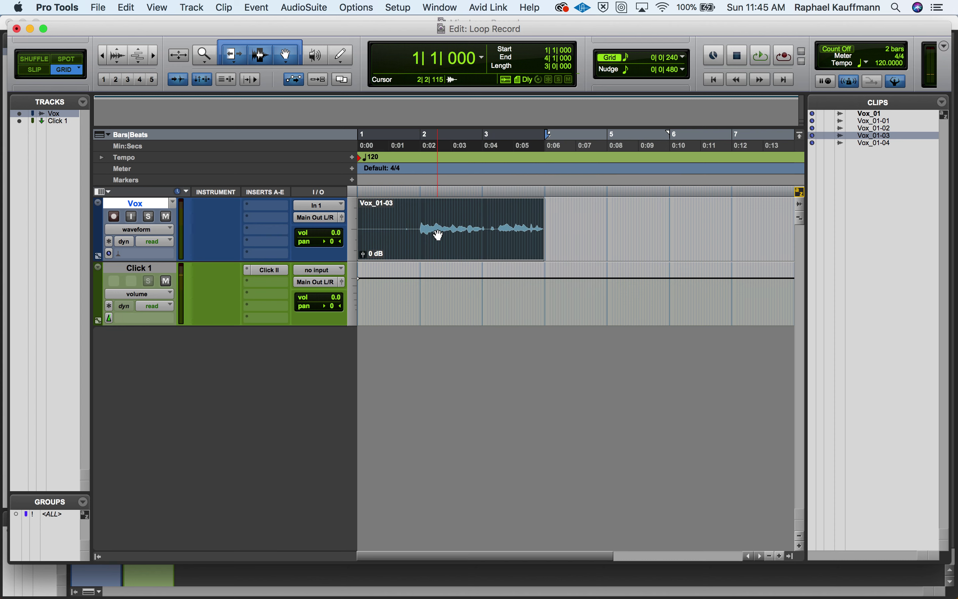
key(Delete)
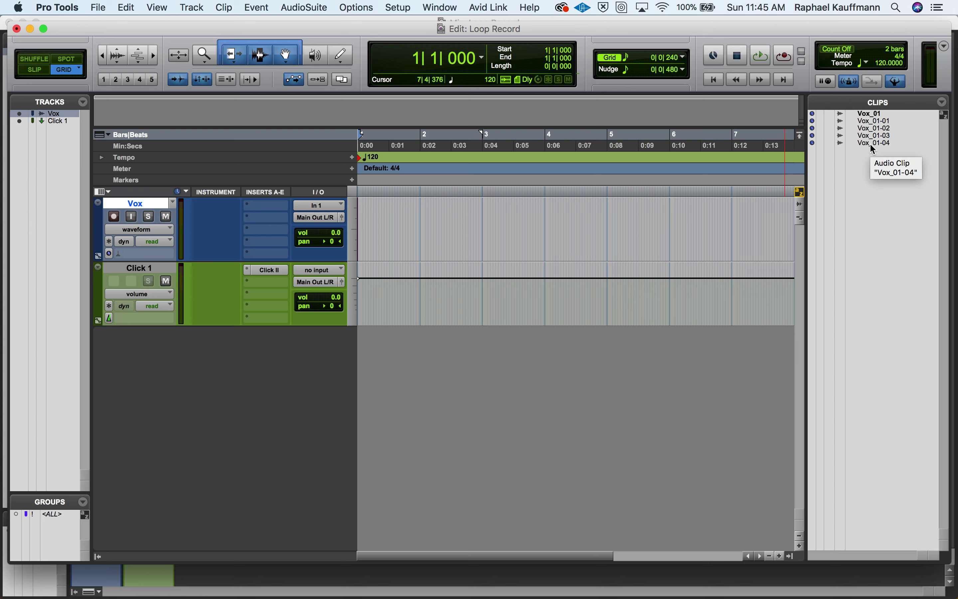
Clear all clips from Vox_01 to Vox_01-04 out of the clip list, moving their source files to the trash
drag(870, 141, 873, 114)
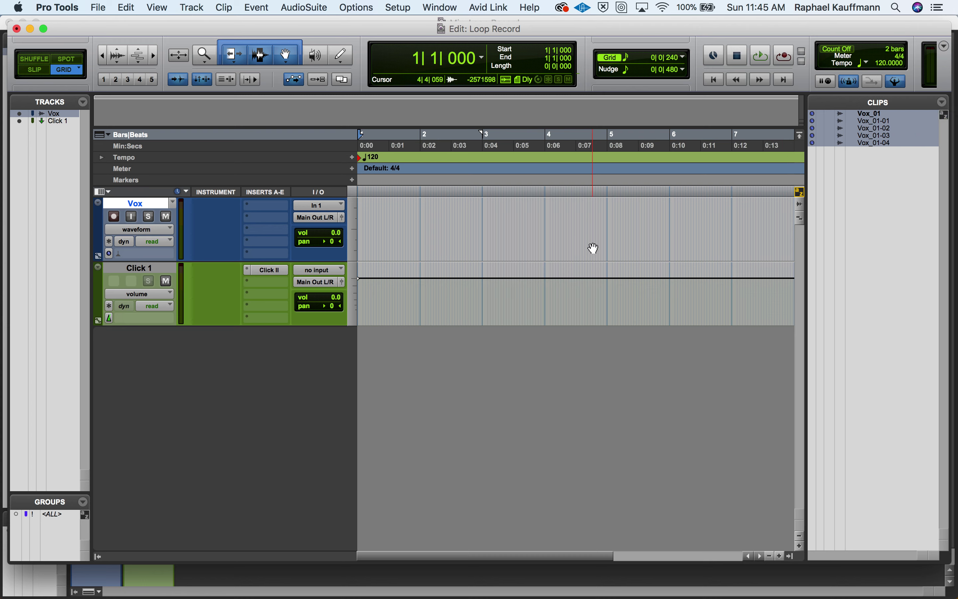
click(944, 103)
mouse_move(832, 165)
click(825, 184)
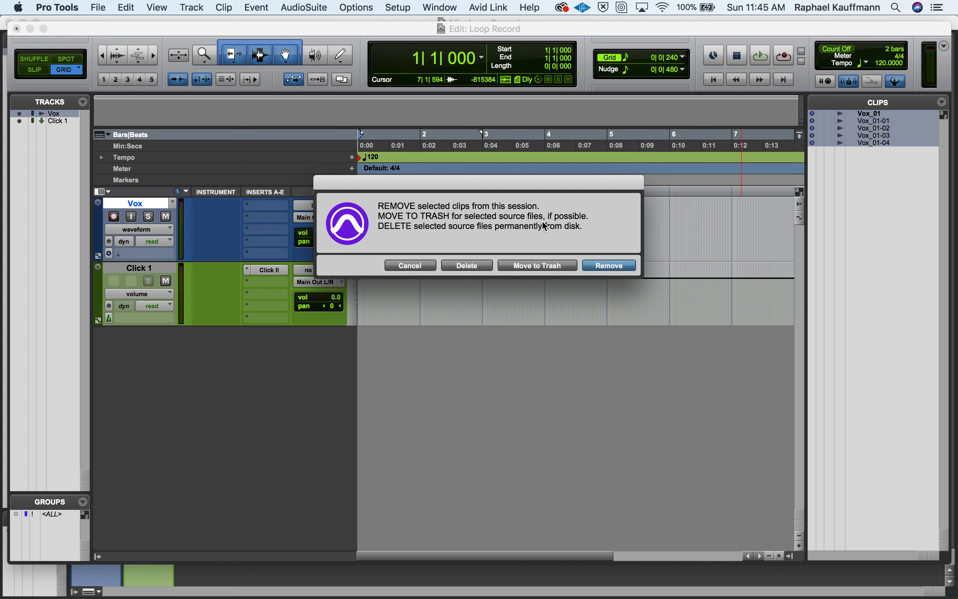
click(528, 266)
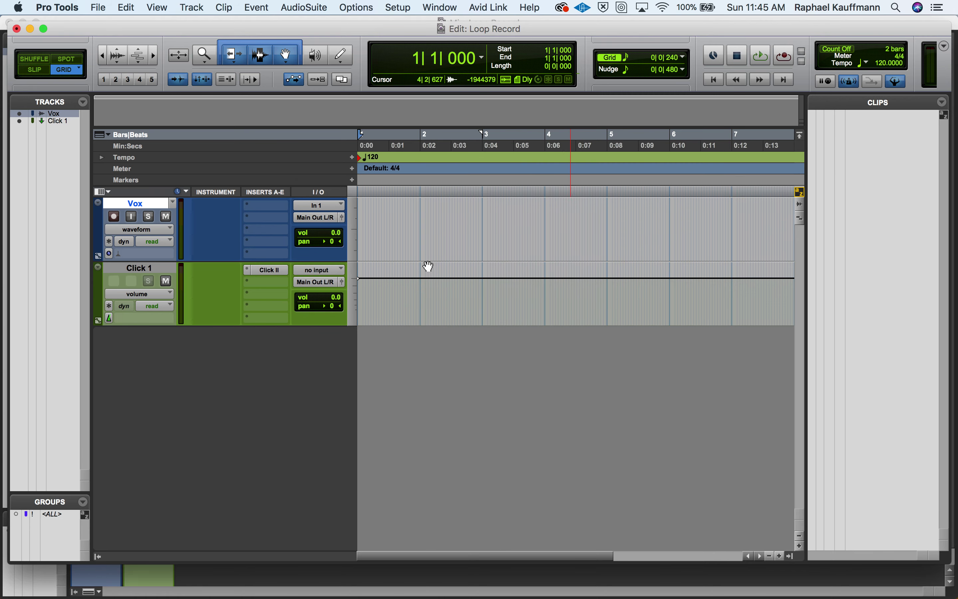
Route the Vox track's output back to A 5-6 (Stereo)
click(323, 218)
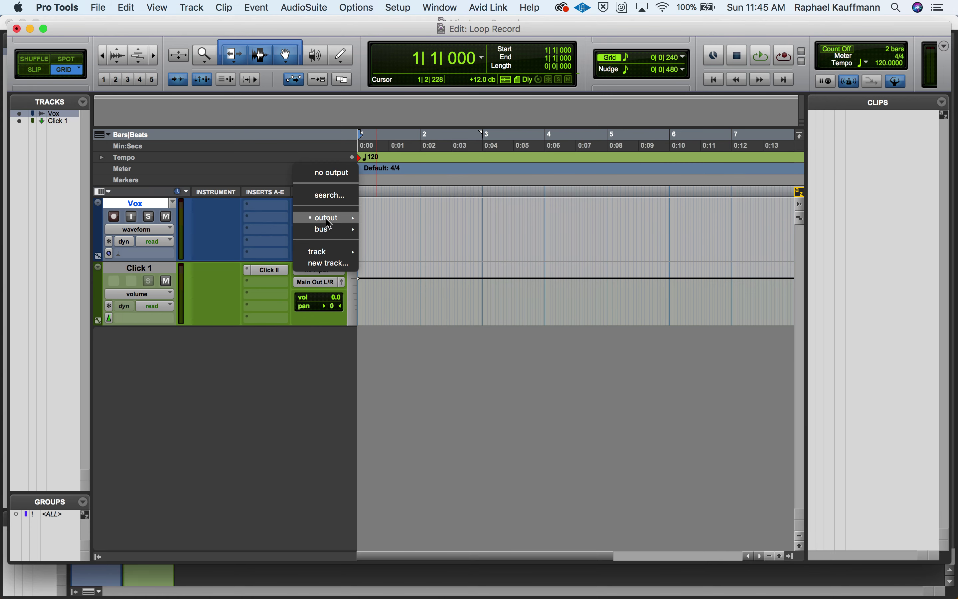
mouse_move(327, 220)
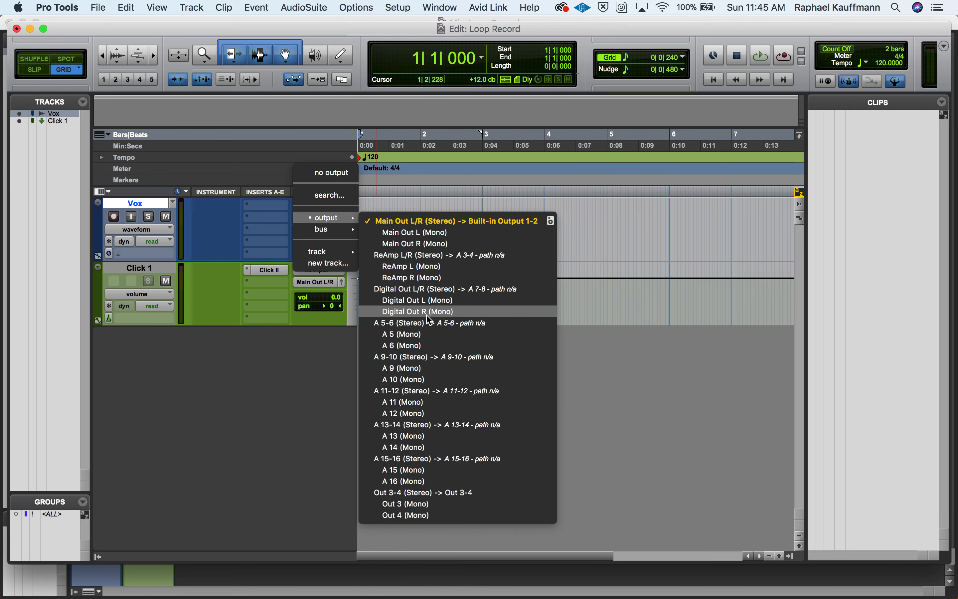
click(430, 324)
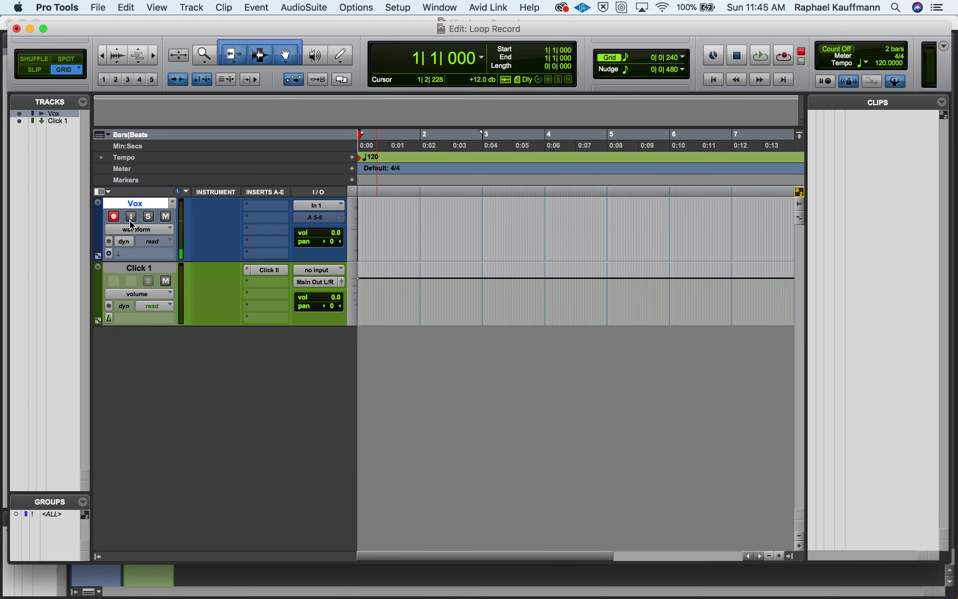
Turn on input monitoring for the Vox track and enable Automatically Create New Playlists When Loop Recording in the Operation preferences
click(133, 220)
click(75, 7)
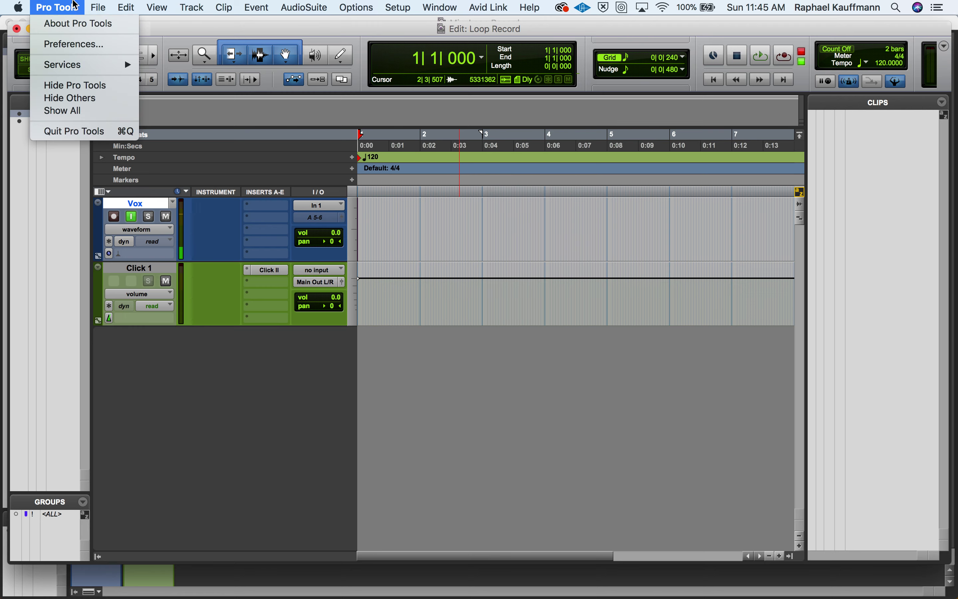
click(75, 44)
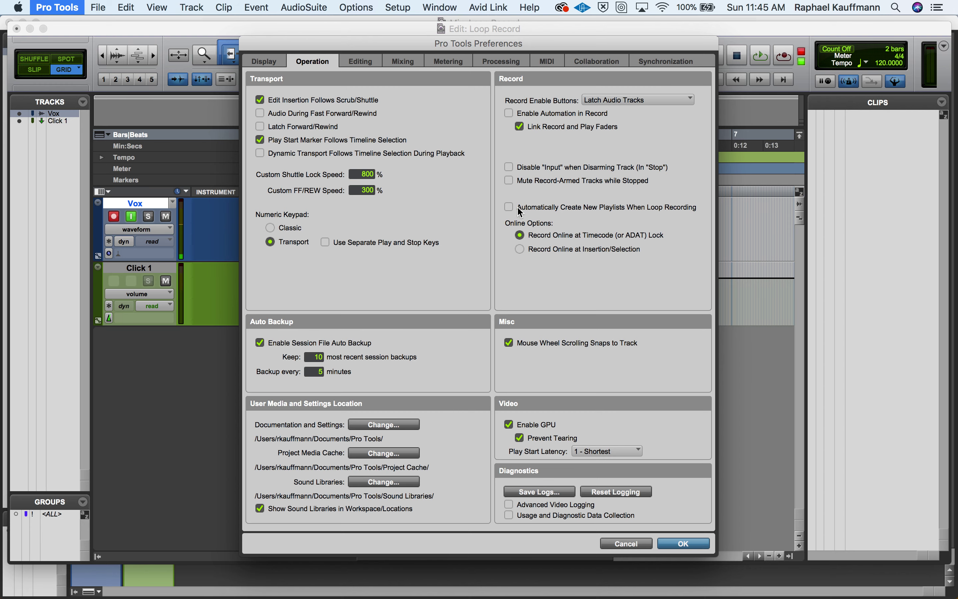
click(282, 60)
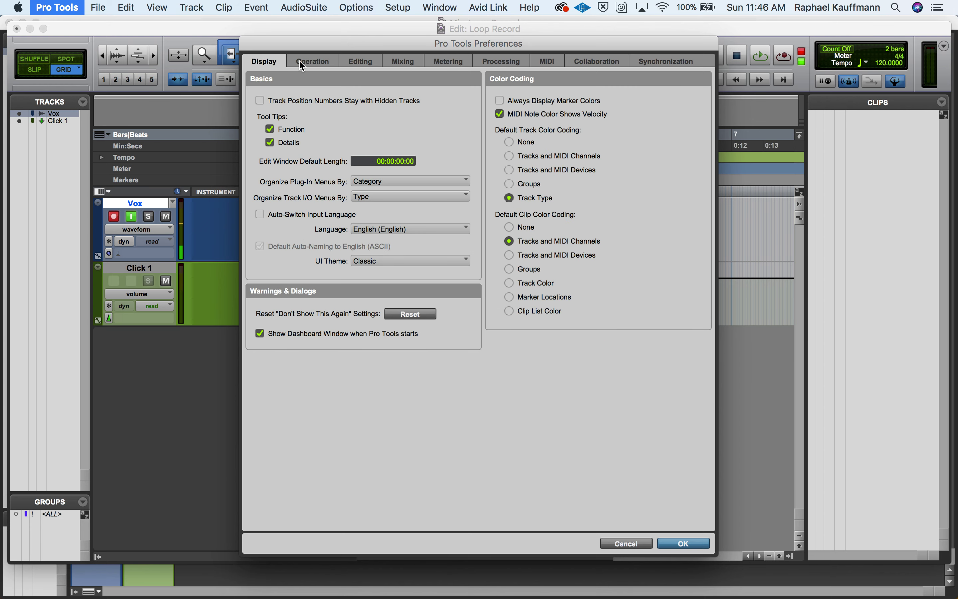
click(311, 63)
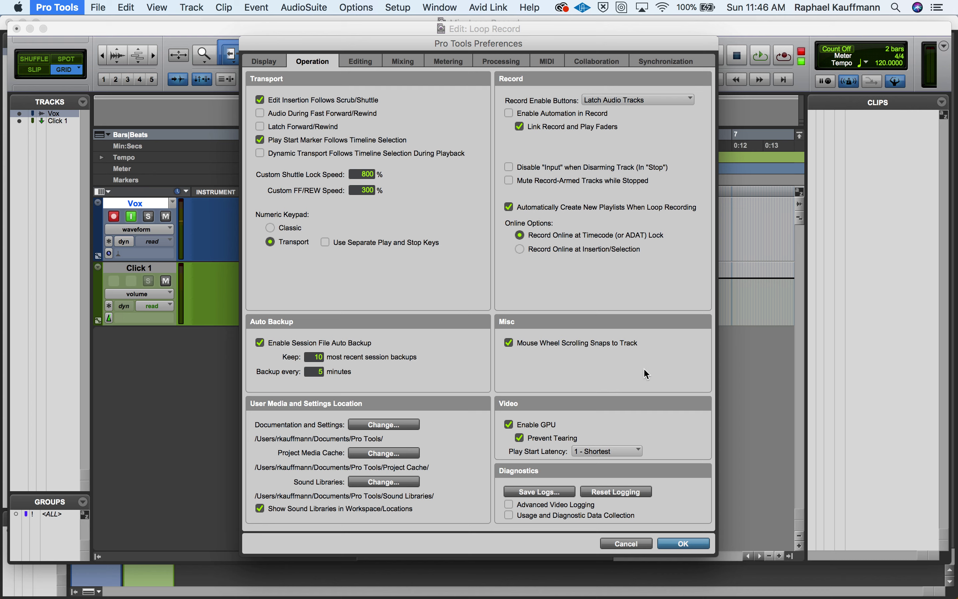
click(678, 546)
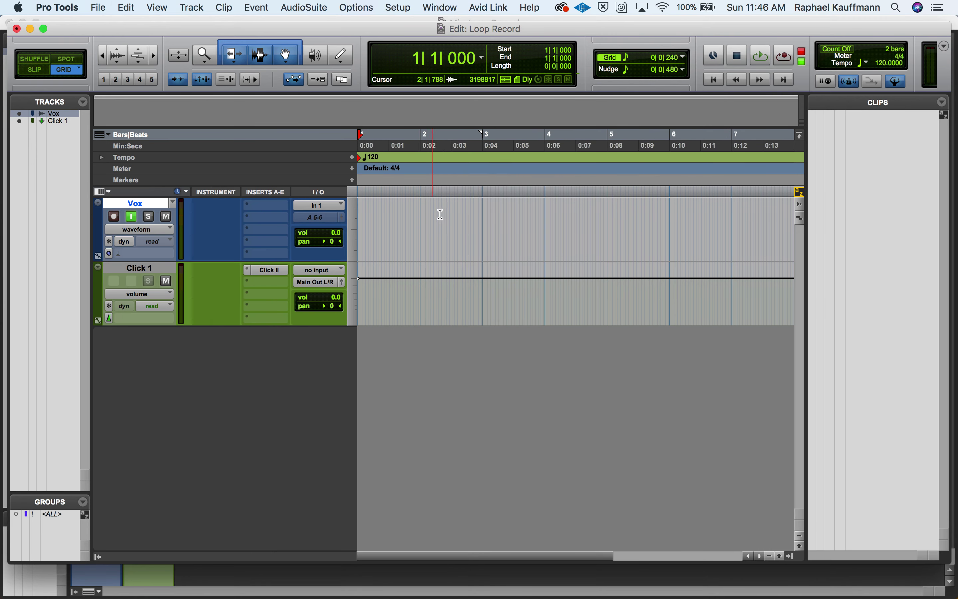
Loop record several vocal takes on the Vox track over the selection from 1|1|000 to 4|1|000
drag(545, 212, 357, 222)
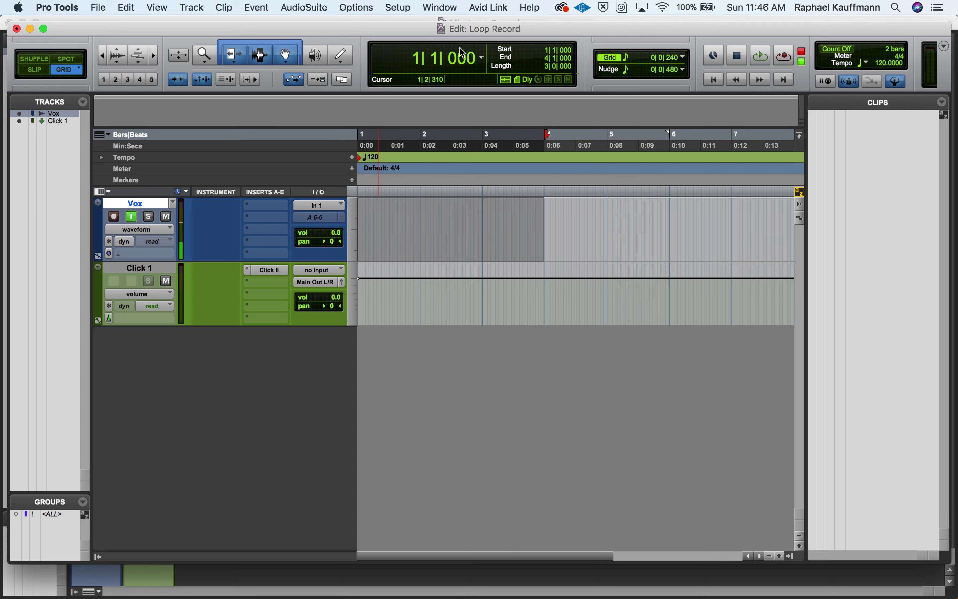
click(356, 7)
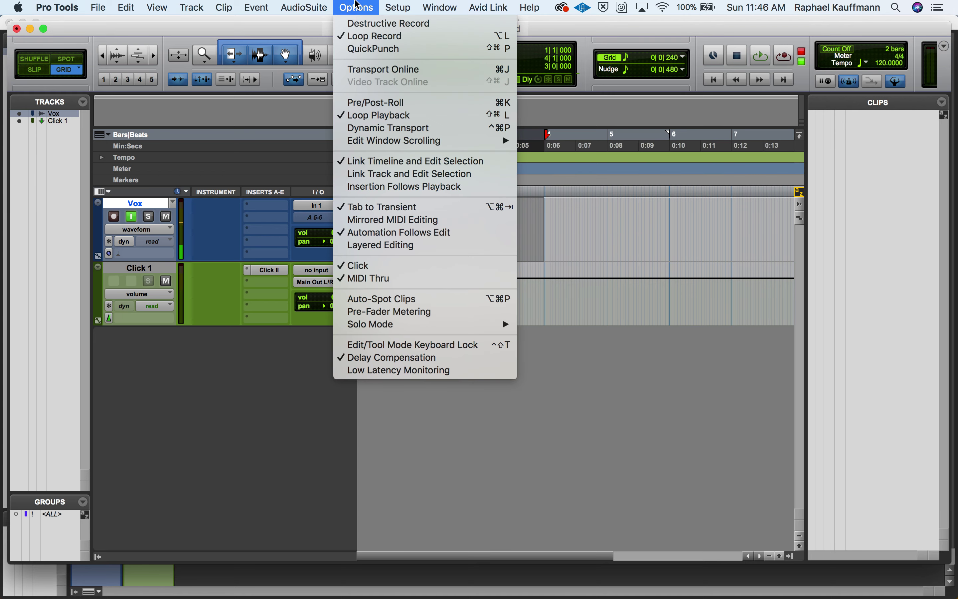
click(356, 5)
click(759, 60)
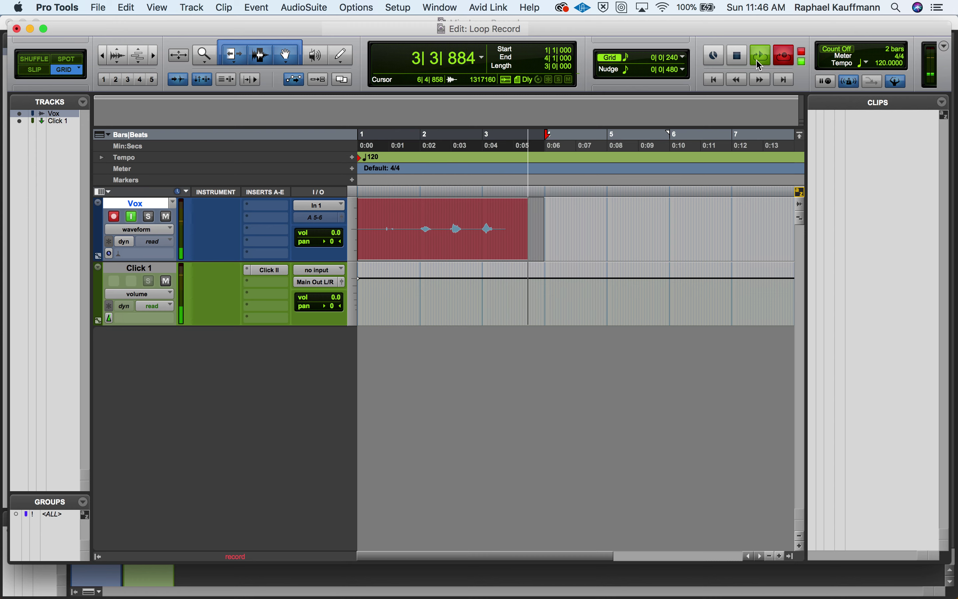
key(space)
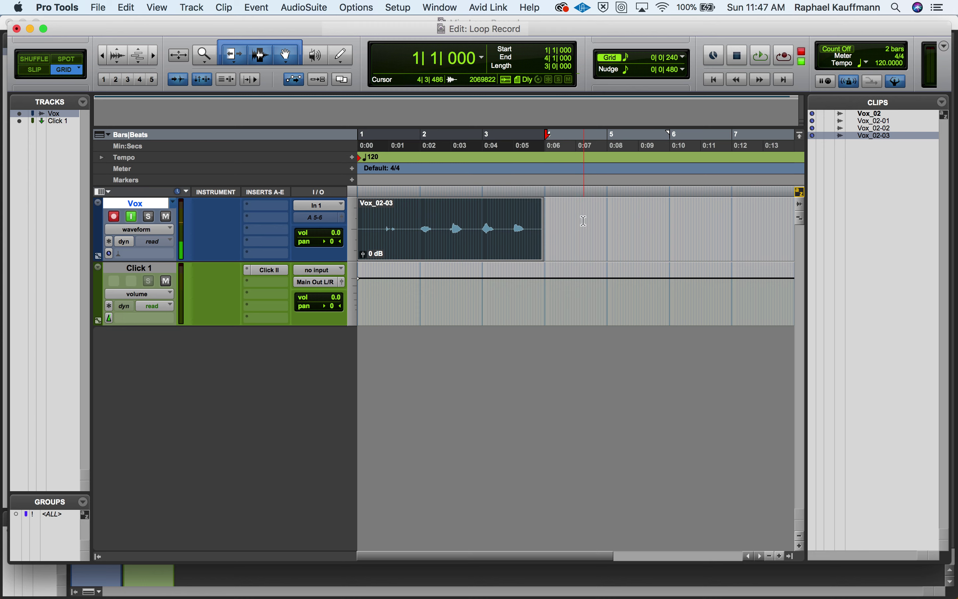
Create a new playlist named VOX - Comp on the Vox track and switch the track to the playlists view
click(174, 203)
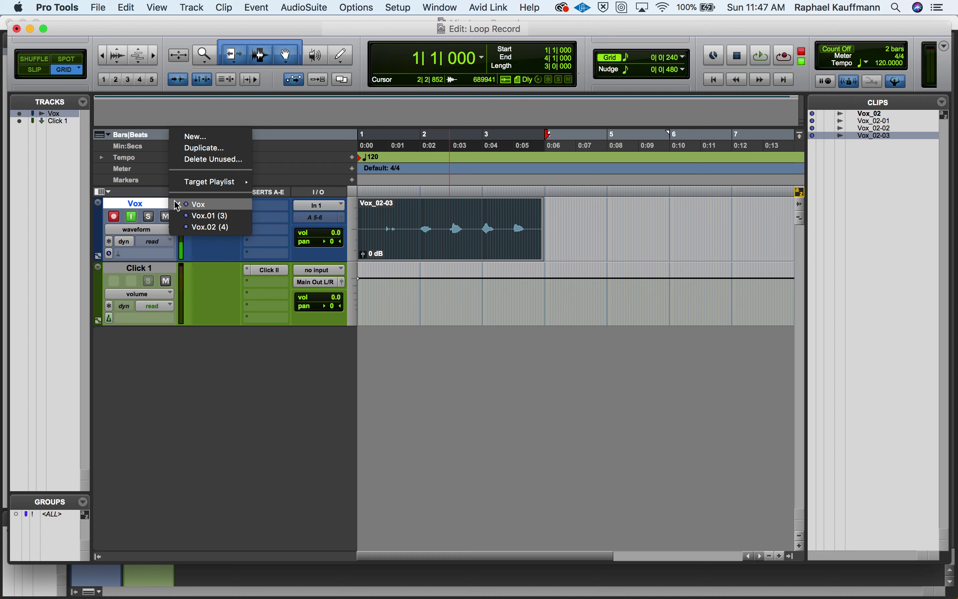
click(197, 138)
text(VOX - Com)
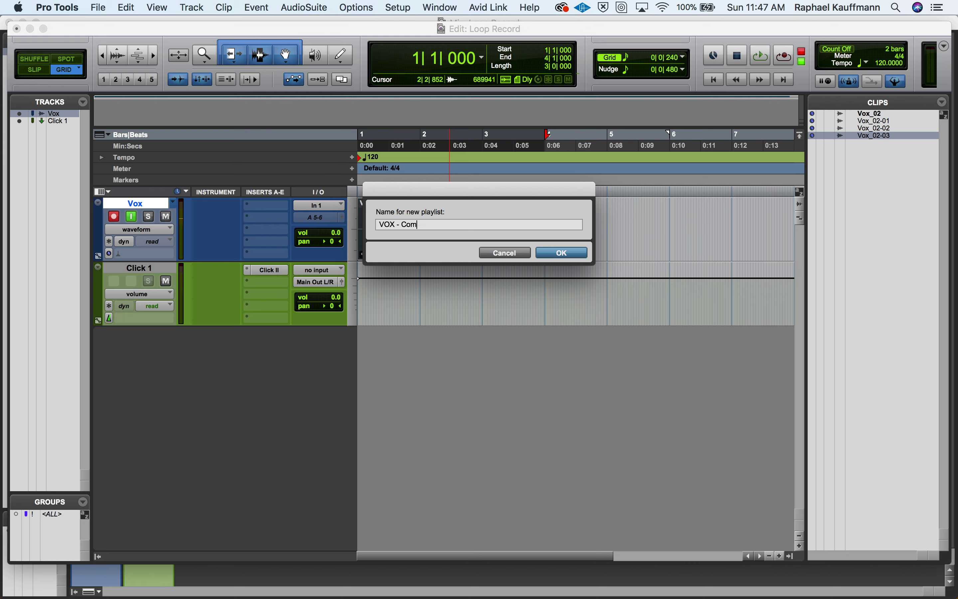
text(p)
key(Return)
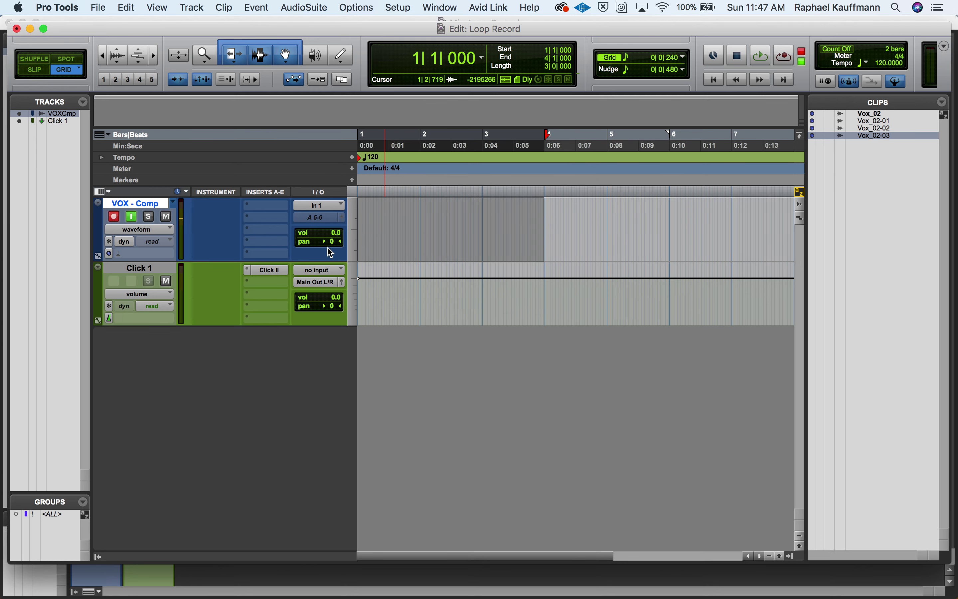
click(135, 233)
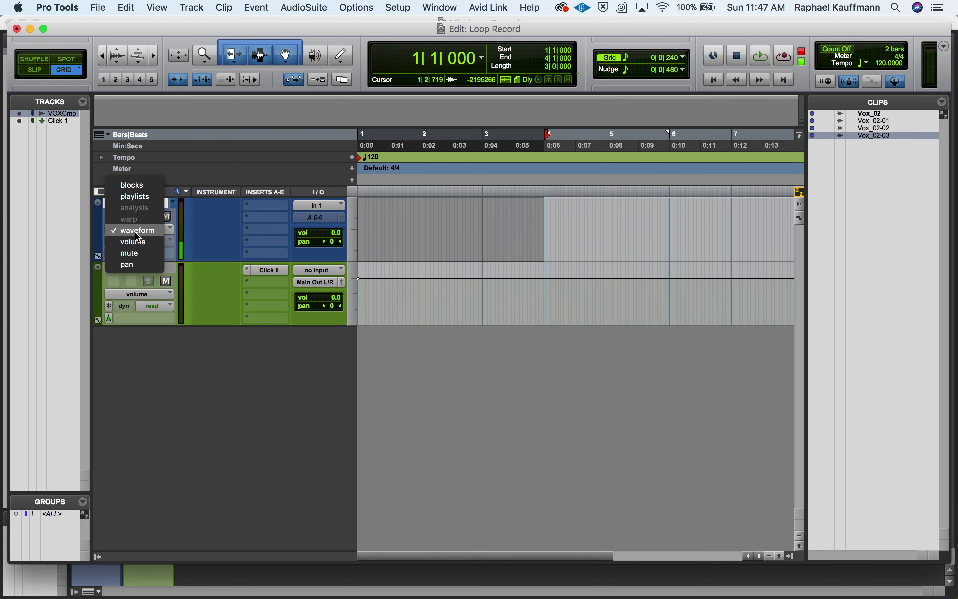
click(140, 204)
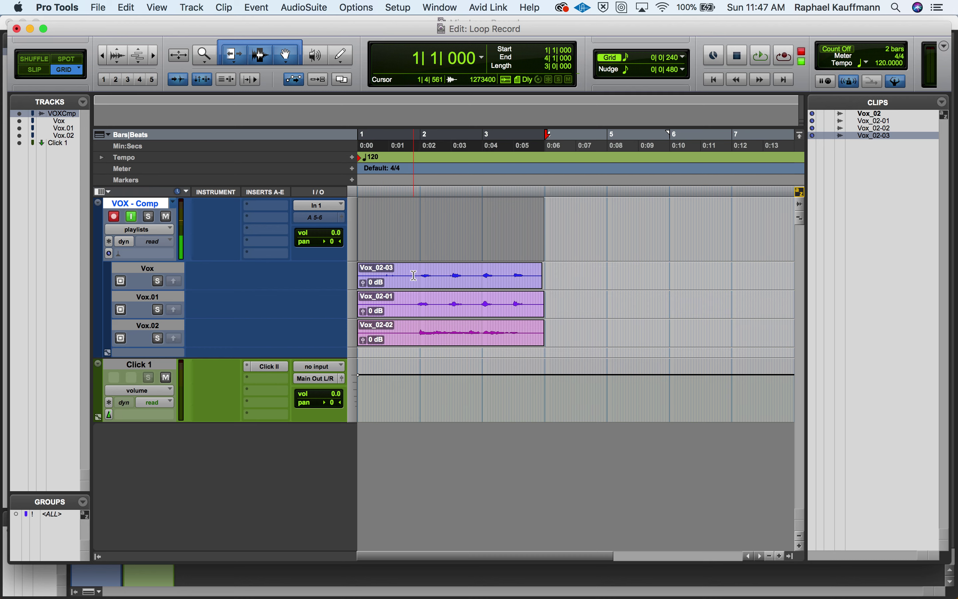
Select 1|4|480 to 2|2|480 in the Vox playlist's take, solo that playlist, and audition the selection
drag(412, 274, 442, 276)
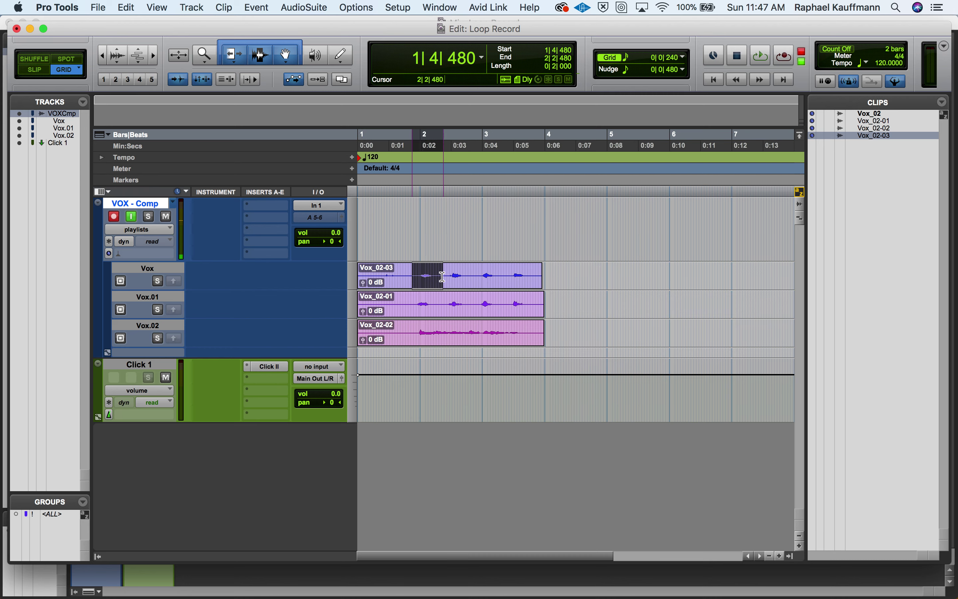
click(158, 281)
key(space)
key(space)
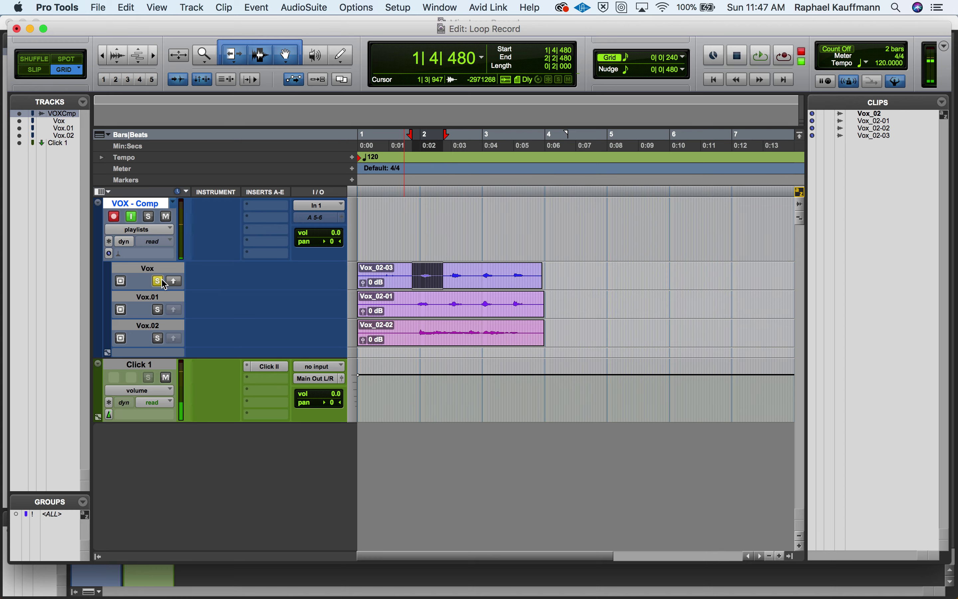
Route the VOX - Comp track's output to Main Out L/R and turn off its input monitoring
click(303, 218)
mouse_move(325, 218)
click(470, 222)
click(131, 216)
click(114, 217)
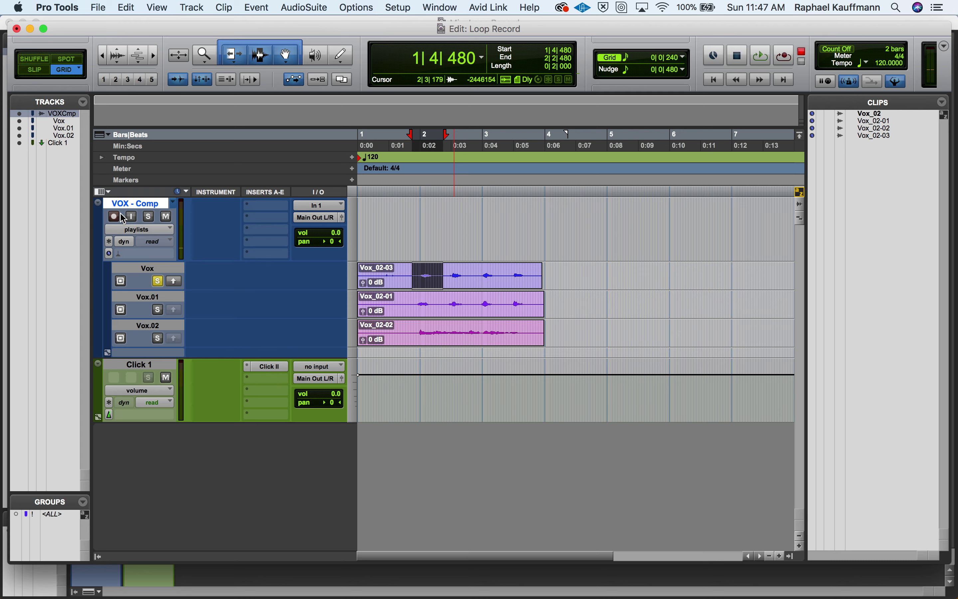
Audition the selected Vox passage with the VOX - Comp track disarmed and copy it up to the main playlist
key(space)
key(space)
click(117, 216)
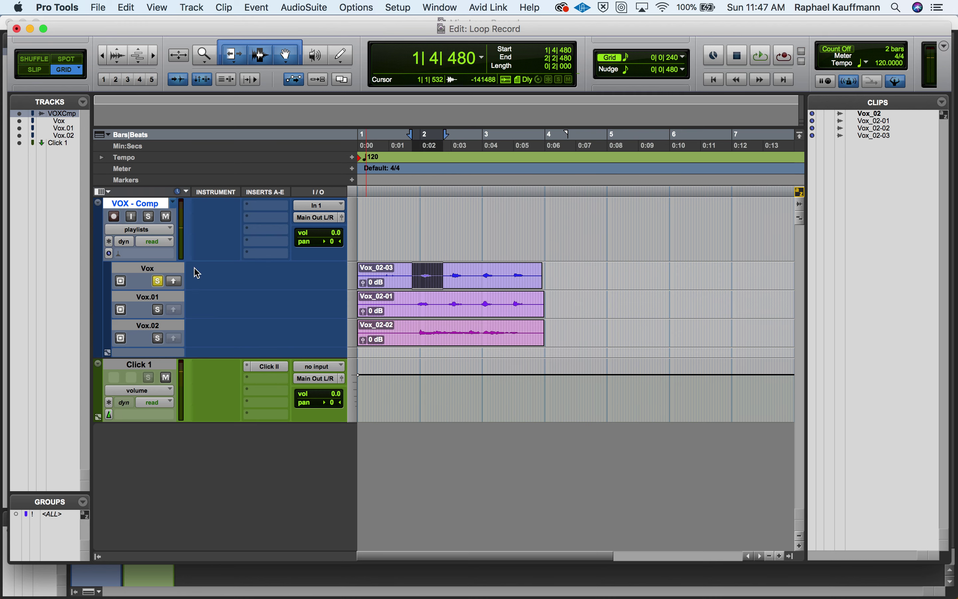
click(173, 281)
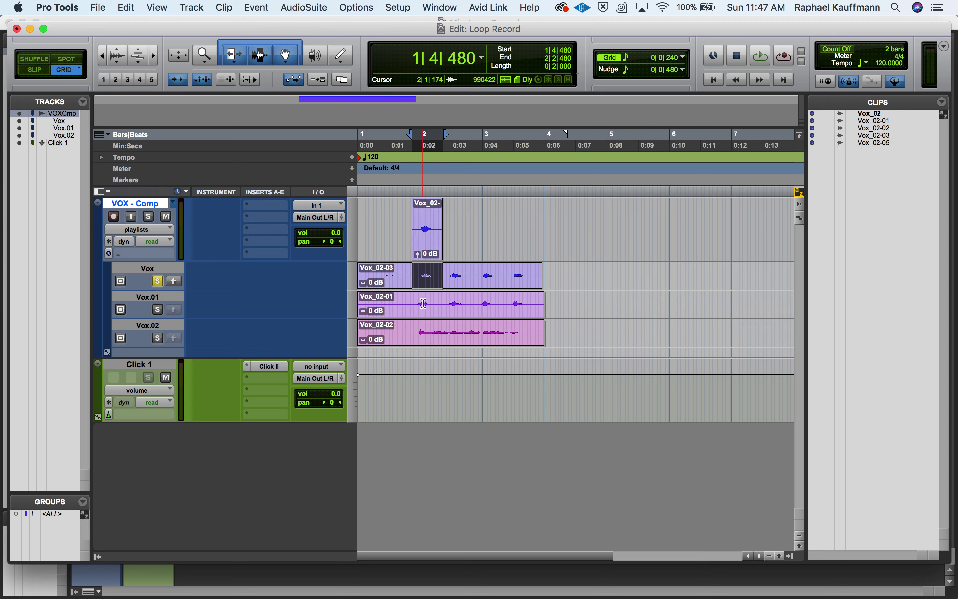
Audition 2|2|480 to 2|4|000 of the Vox.01 take in solo and copy that selection to the VOX - Comp playlist
drag(445, 299, 467, 304)
click(158, 310)
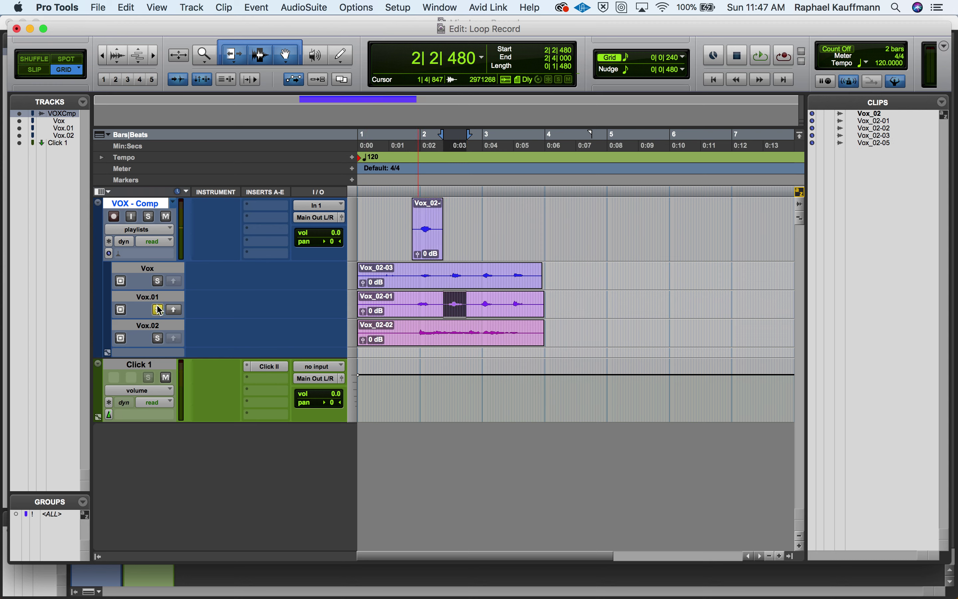
key(space)
key(space)
click(174, 310)
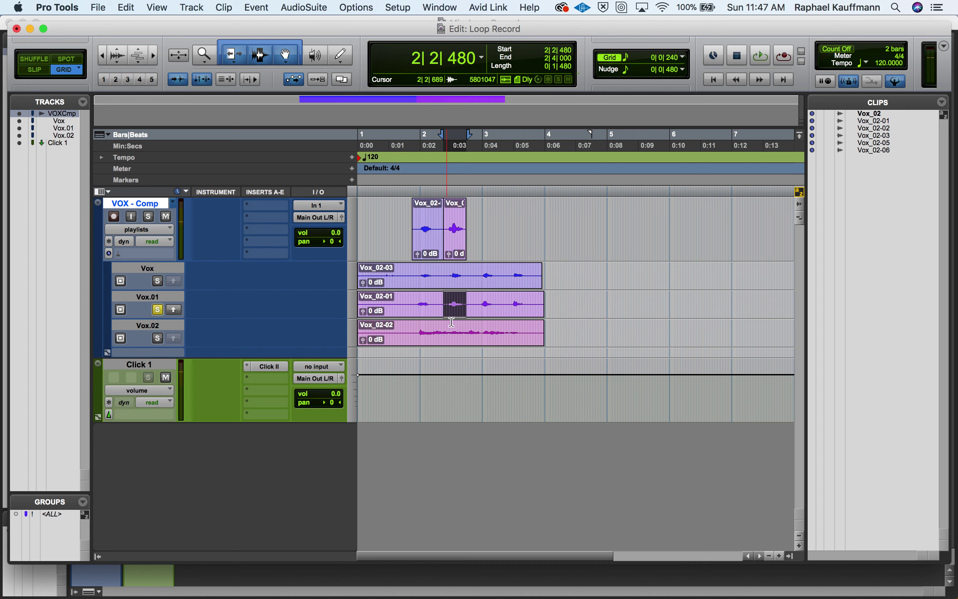
Audition 3|1|000 to 3|4|720 of the Vox.02 take, copy it to the VOX - Comp playlist, and unsolo Vox.02
drag(483, 328, 541, 329)
click(155, 340)
key(space)
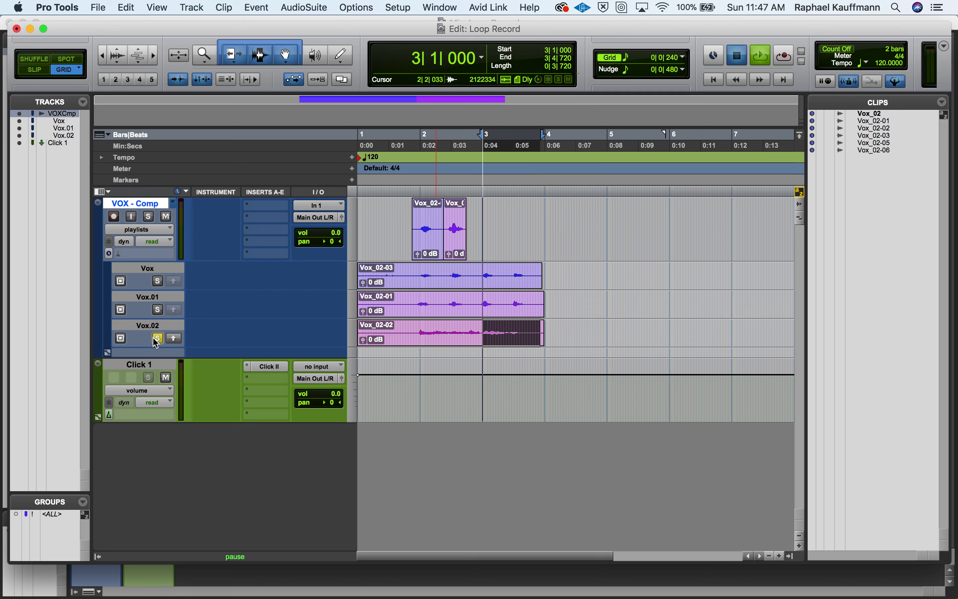
key(space)
click(175, 340)
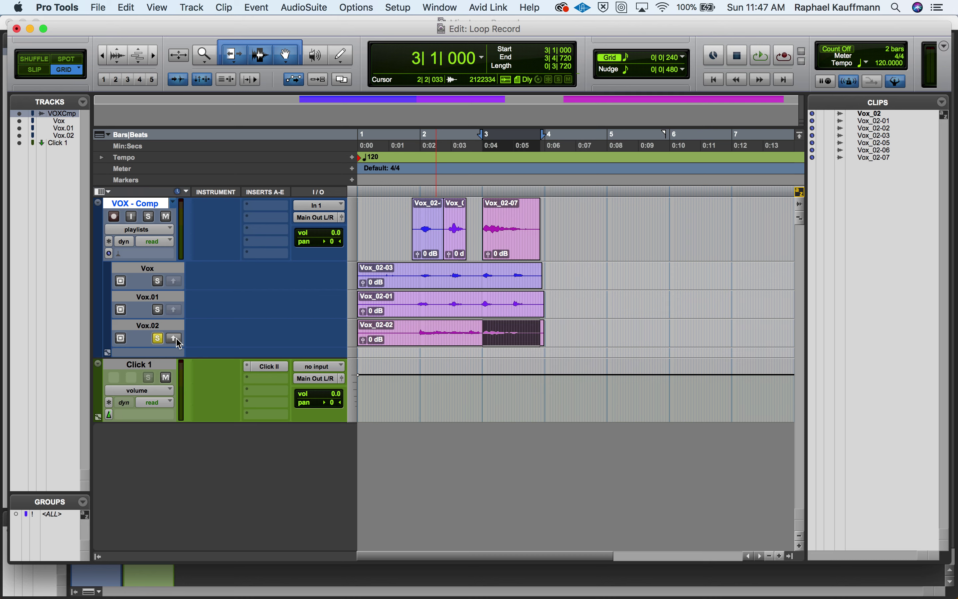
click(158, 339)
Switch to QuickTime Player, close the screen recording, and enter Loop in its save name
key(super+Tab)
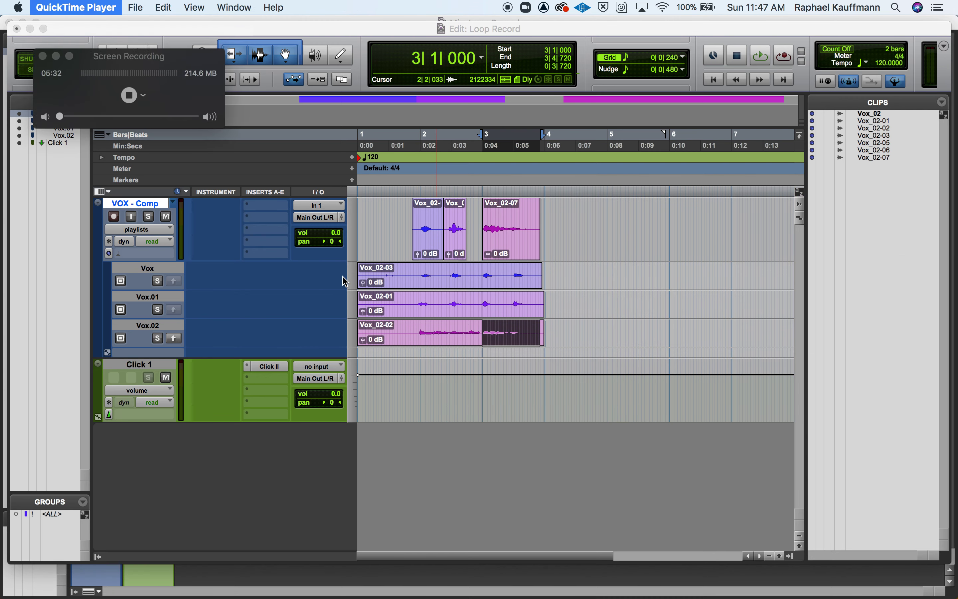
key(super+w)
text(Loop)
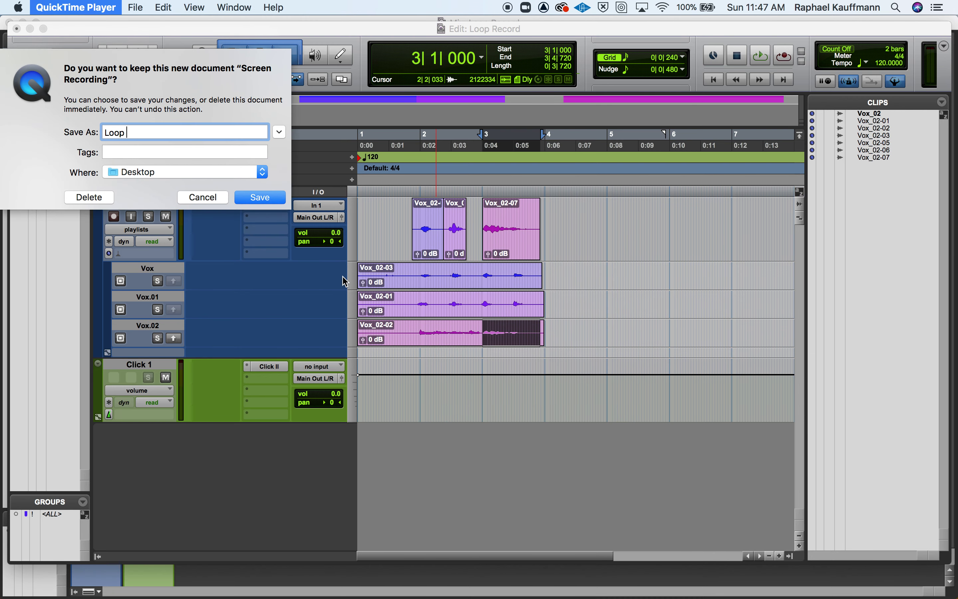